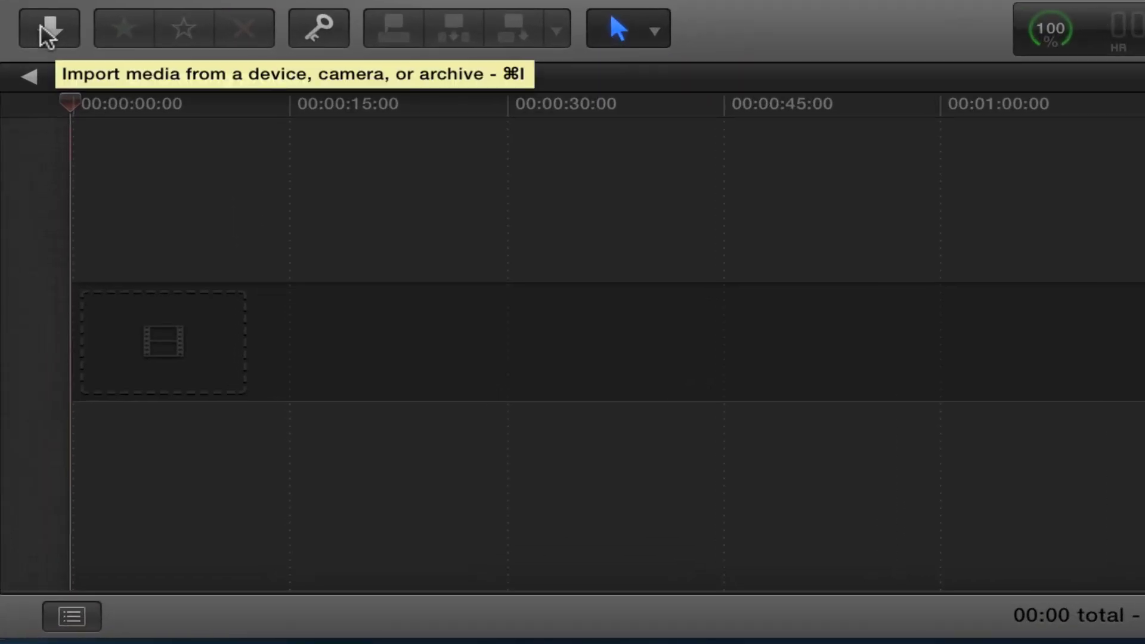
# Open the Media Import window showing the 34 items on the 750SSD drive.
pyautogui.click(41, 27)
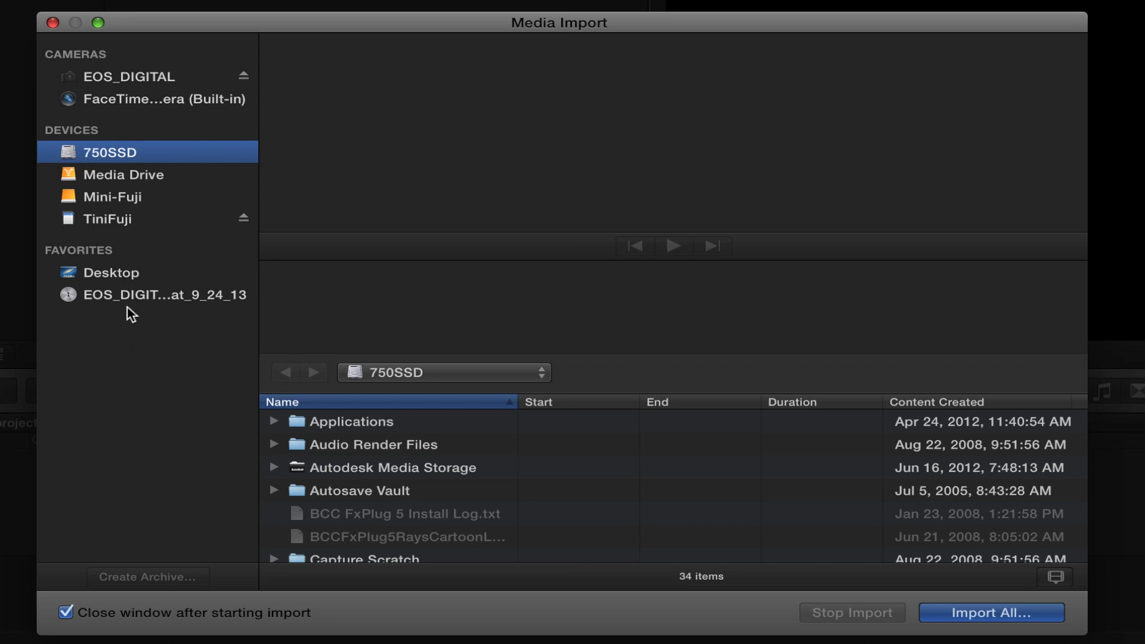
# Browse the saved camera archive, then list the EOS_DIGITAL card's 17 clips.
pyautogui.click(117, 295)
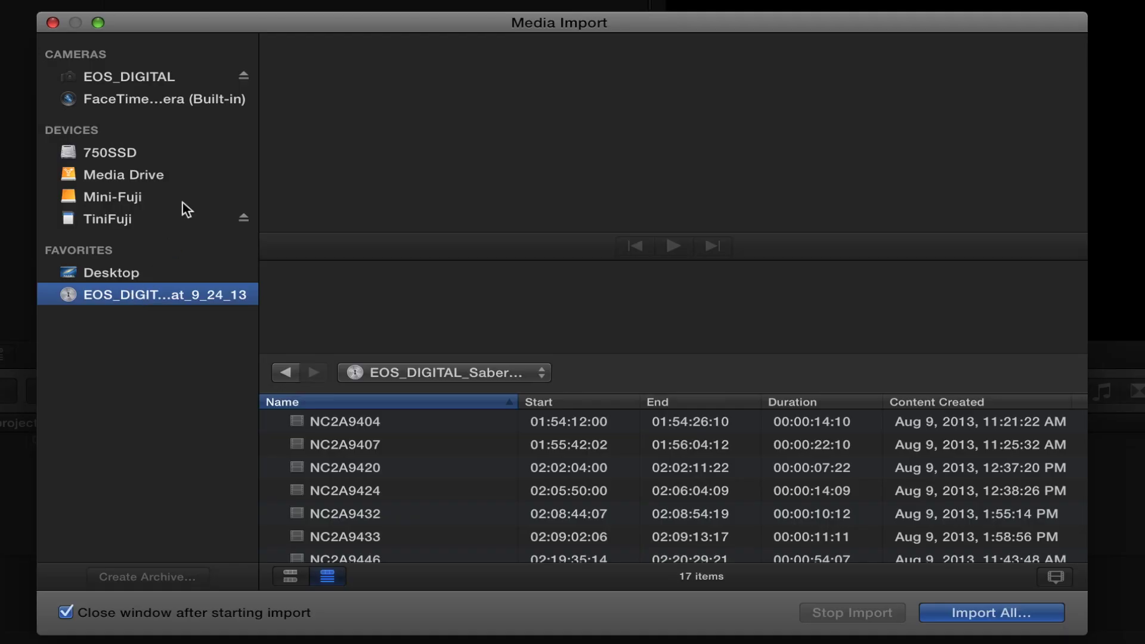
pyautogui.click(105, 77)
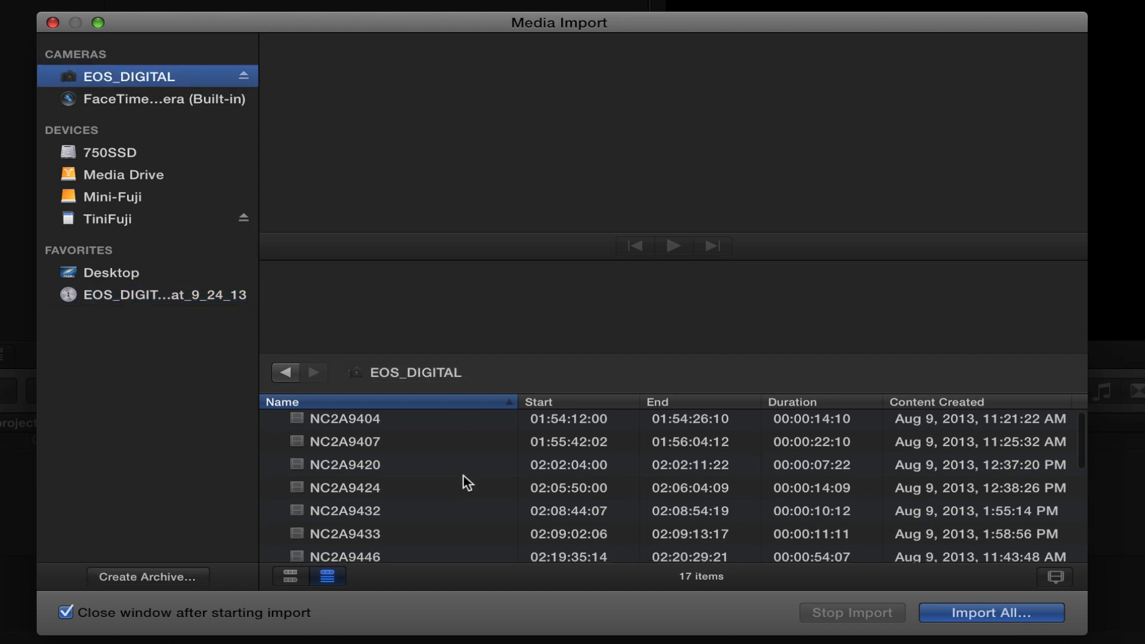
pyautogui.scroll(-2, 429, 471)
# Preview clips NC2A9432, NC2A9446 and NC2A9462, then import only clip NC2A9404.
pyautogui.click(392, 463)
pyautogui.click(350, 514)
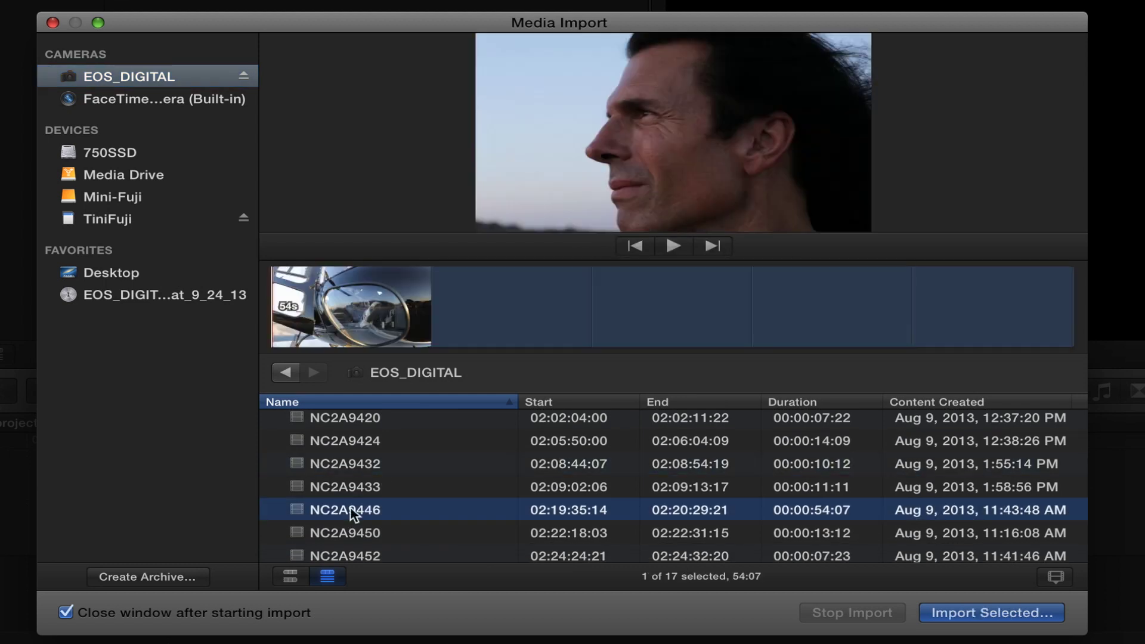
pyautogui.scroll(-5, 350, 505)
pyautogui.click(353, 505)
pyautogui.scroll(6, 350, 506)
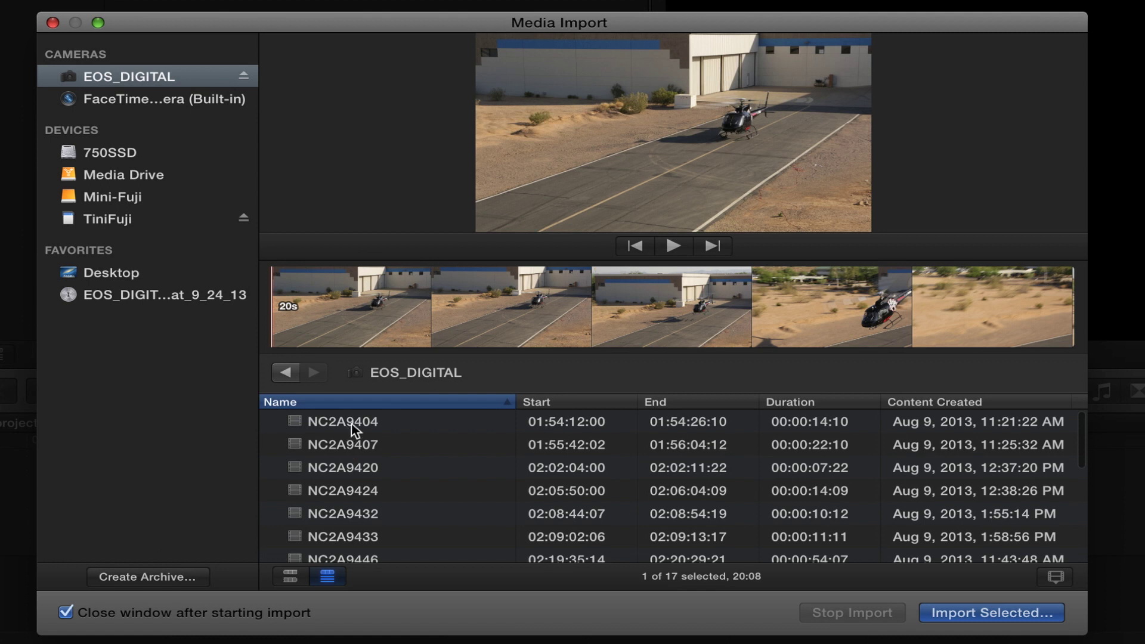
pyautogui.click(352, 423)
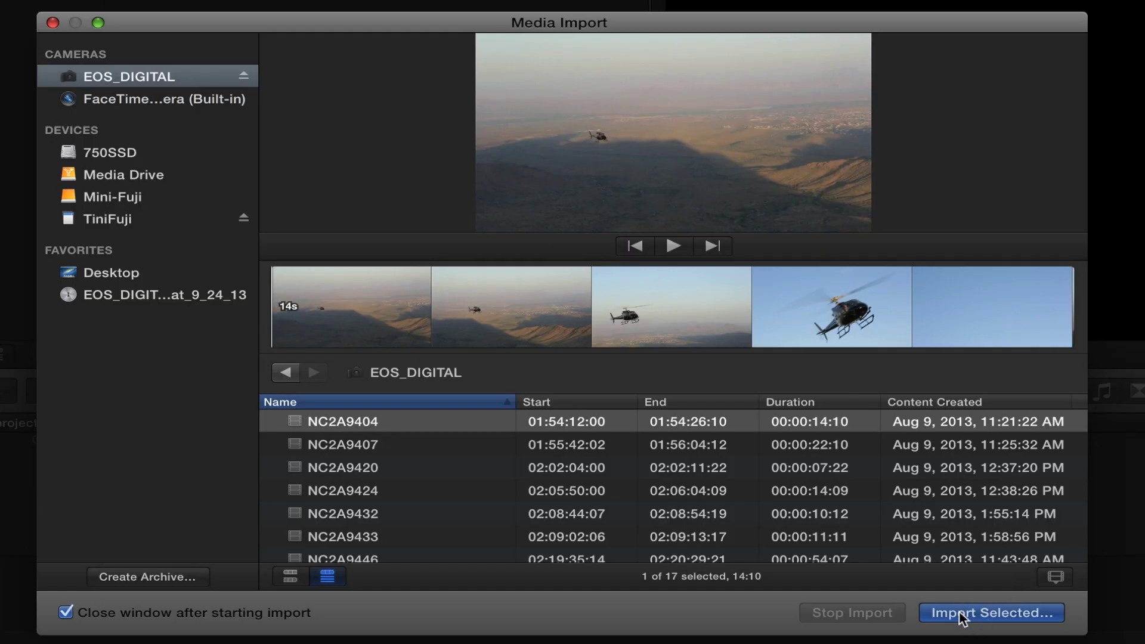
pyautogui.click(966, 612)
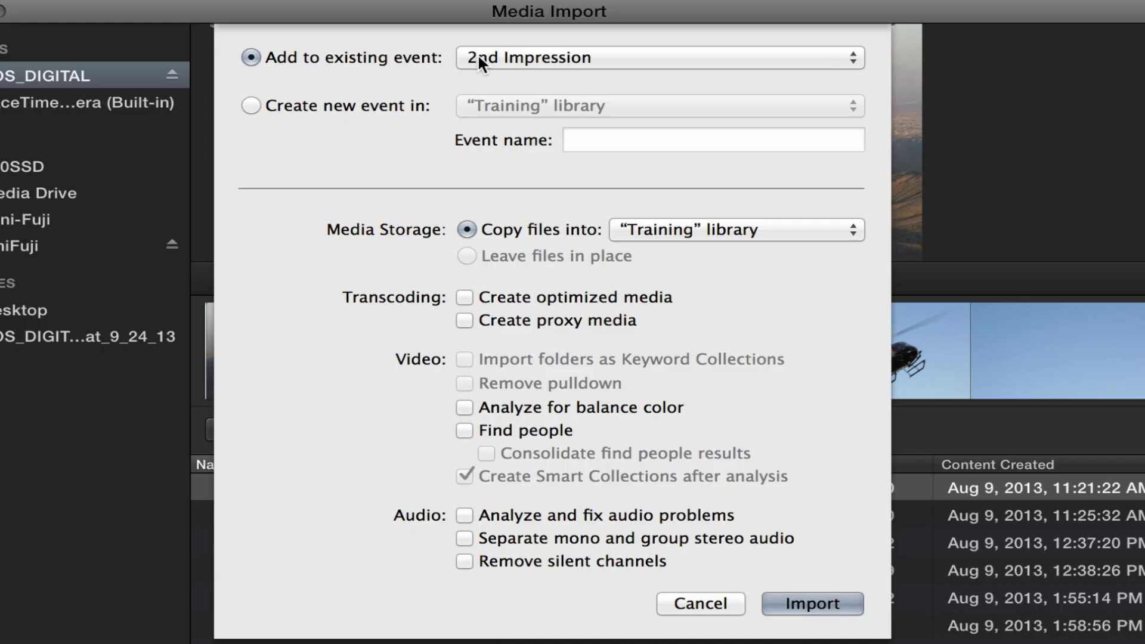
# Review the existing events listed in the Add to existing event menu.
pyautogui.click(599, 53)
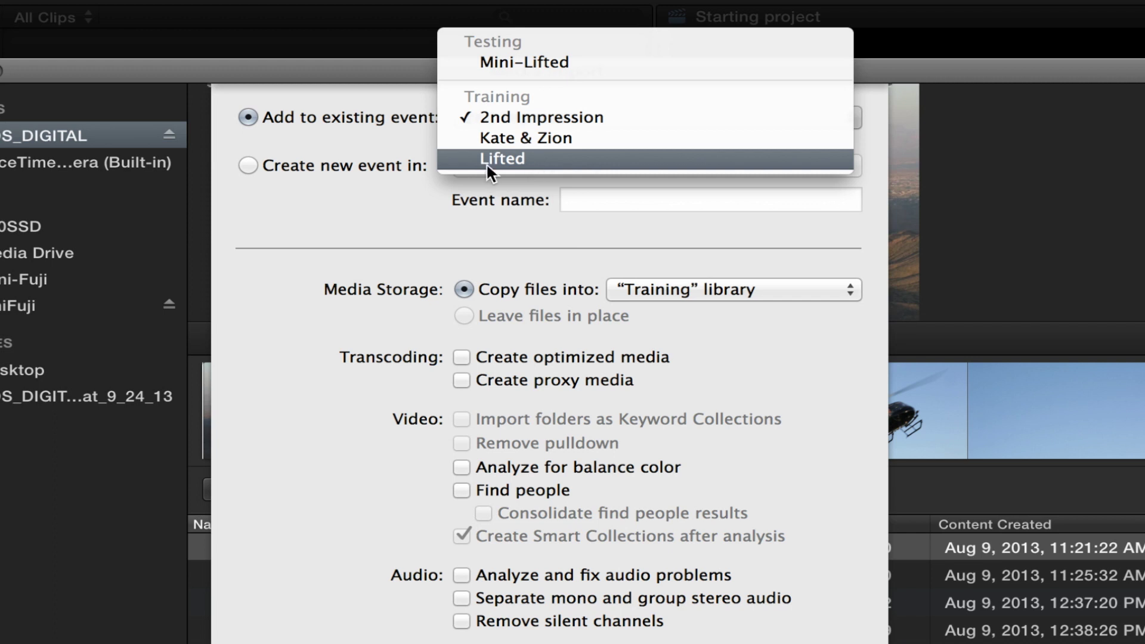
# Switch the import to a new event named Sabercat, keeping the Training library.
pyautogui.click(323, 212)
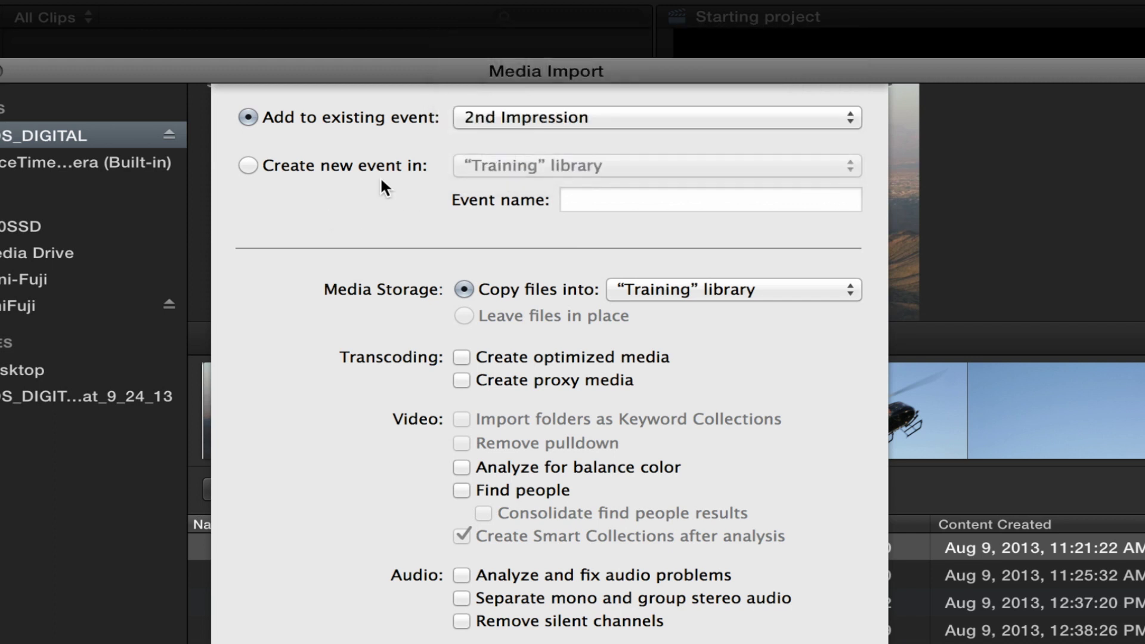
pyautogui.click(248, 165)
pyautogui.click(522, 105)
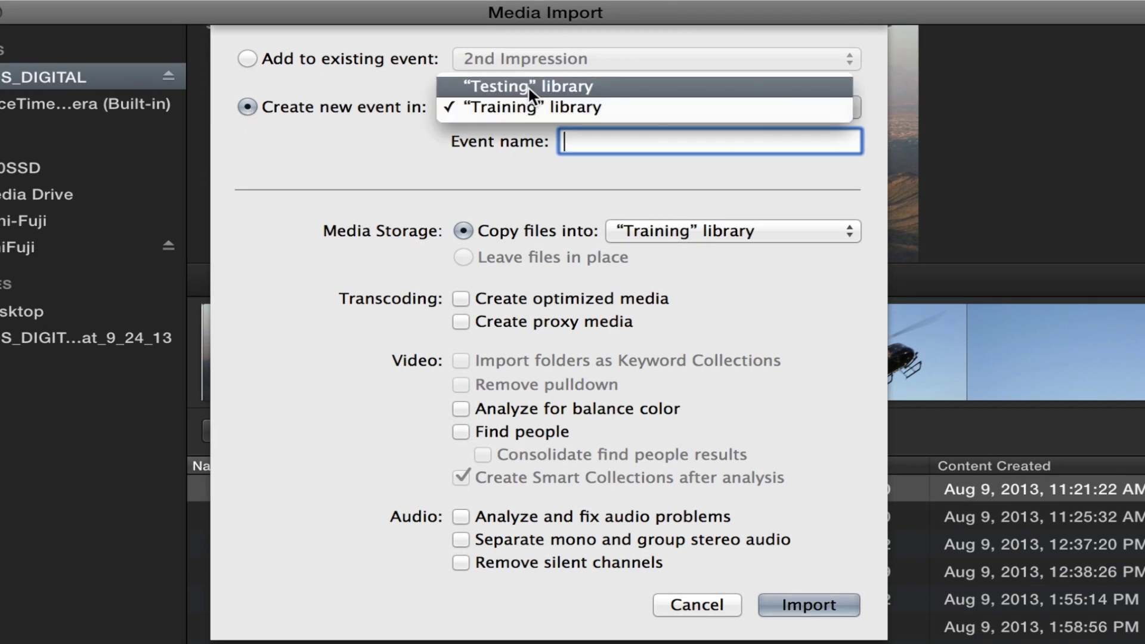
pyautogui.click(349, 122)
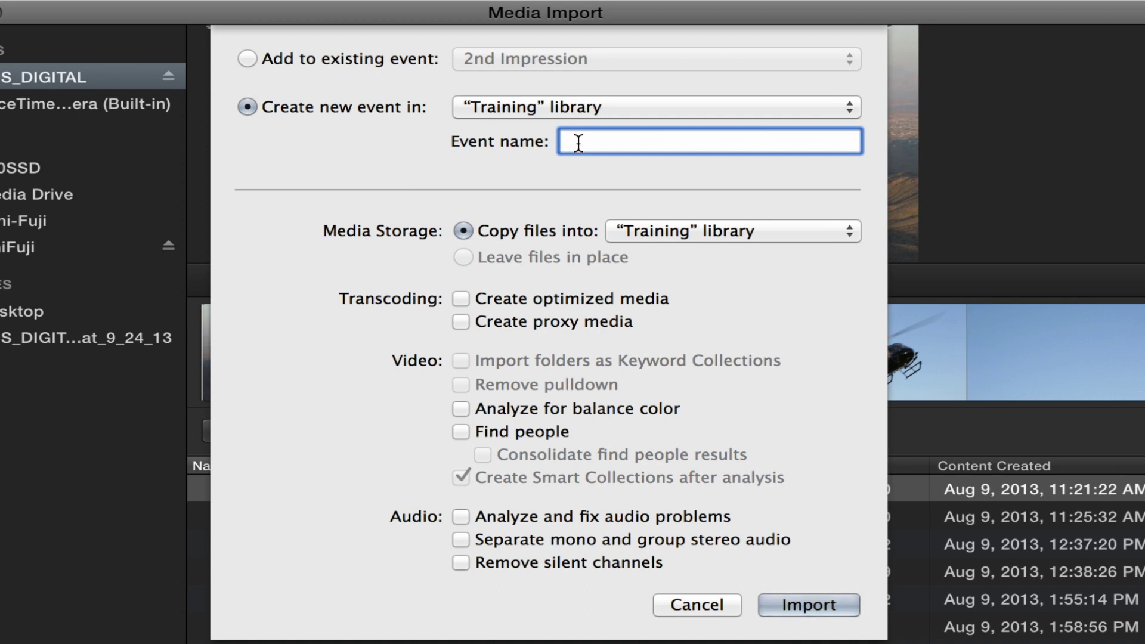
pyautogui.write('bercat')
# Move the new Sabercat event into the Testing library.
pyautogui.click(644, 104)
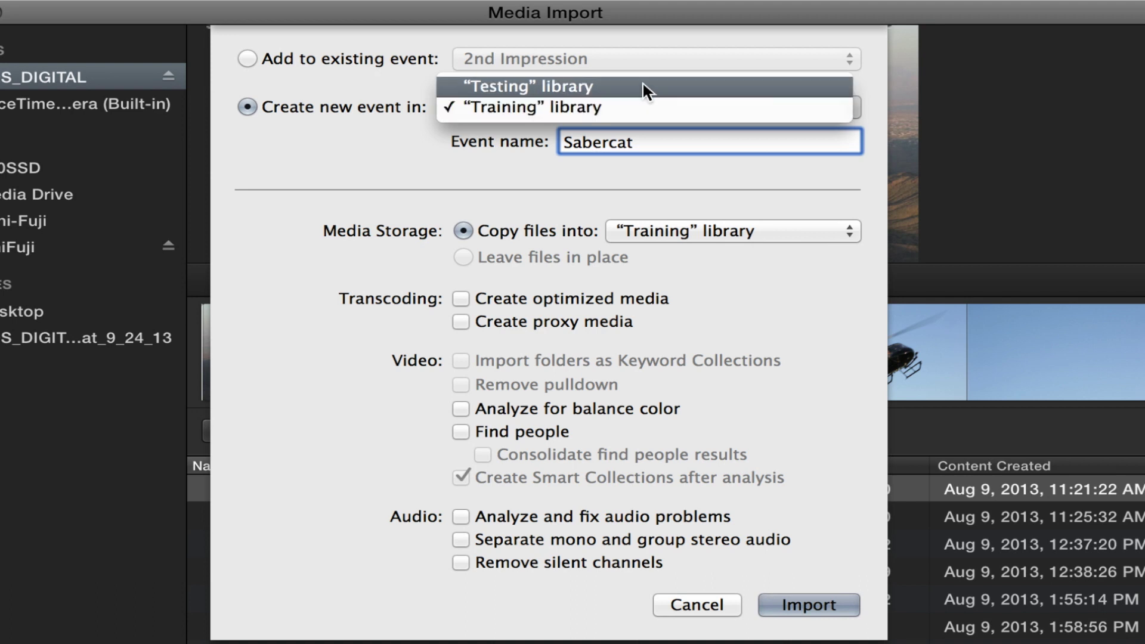
pyautogui.click(643, 88)
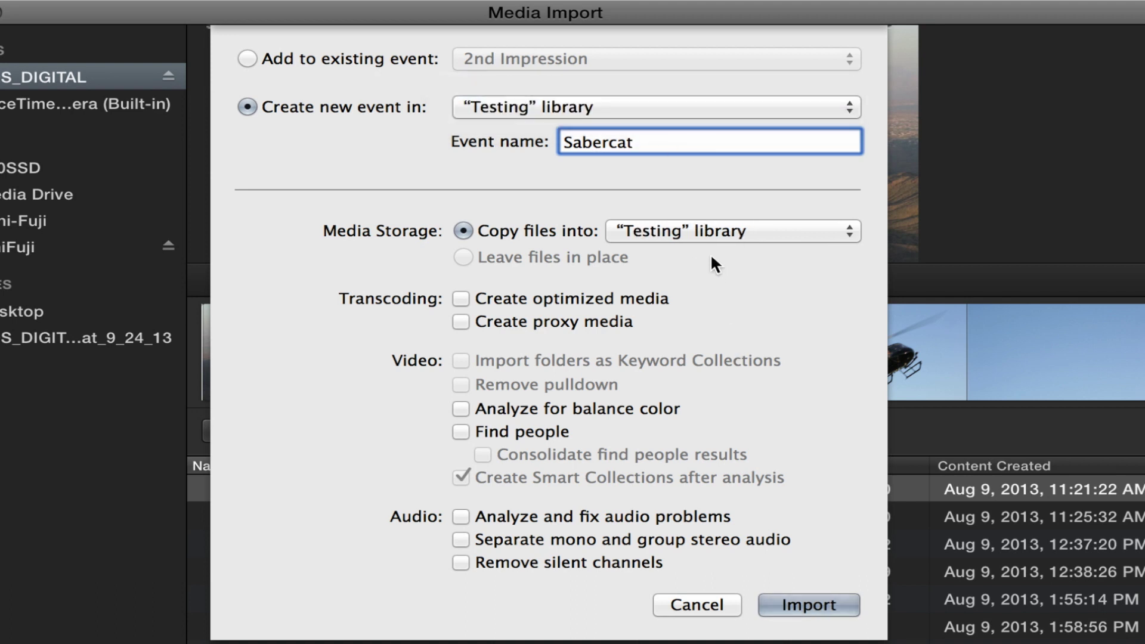
pyautogui.click(629, 108)
# Return the Sabercat event to the Training library and choose a custom copy folder.
pyautogui.click(624, 126)
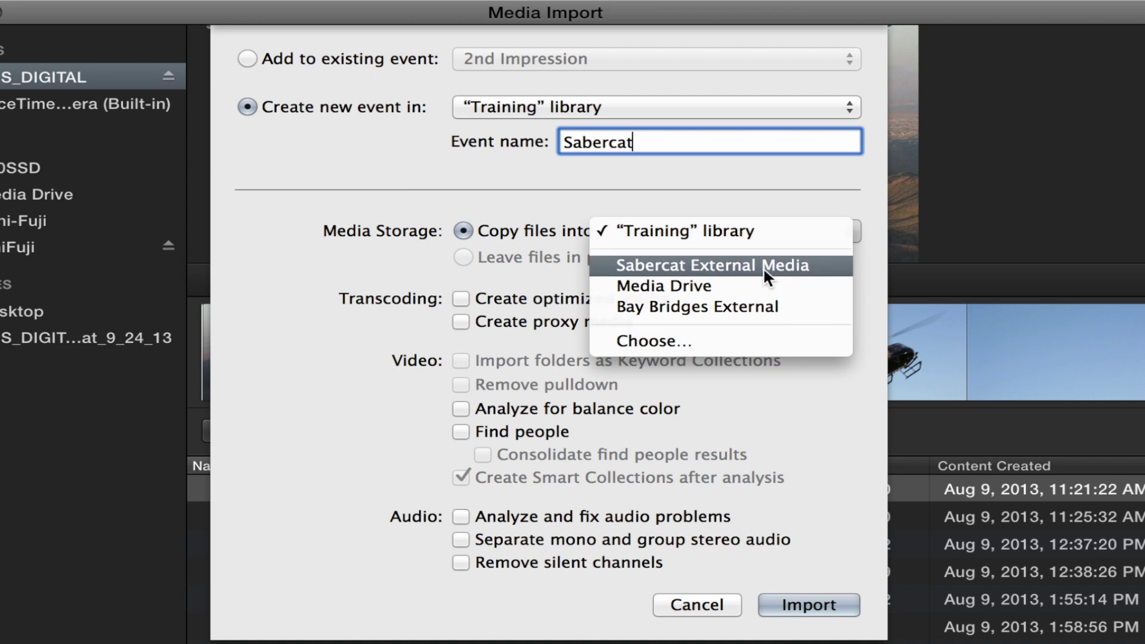
pyautogui.click(704, 342)
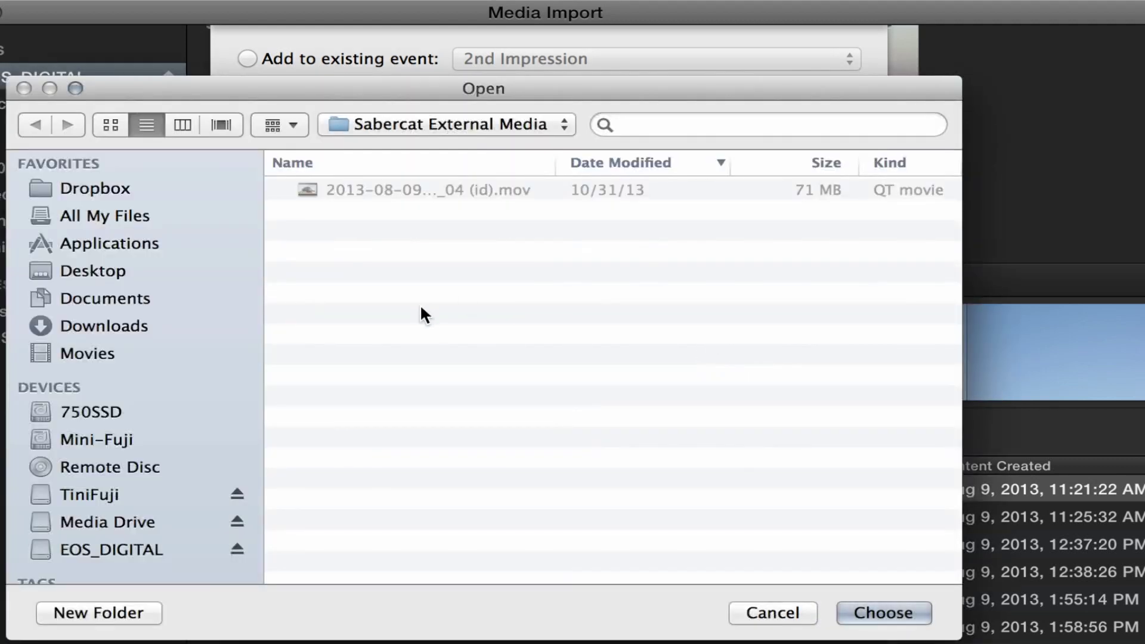
# Create a new folder named 'Sabercat Media' on the Media Drive.
pyautogui.click(102, 269)
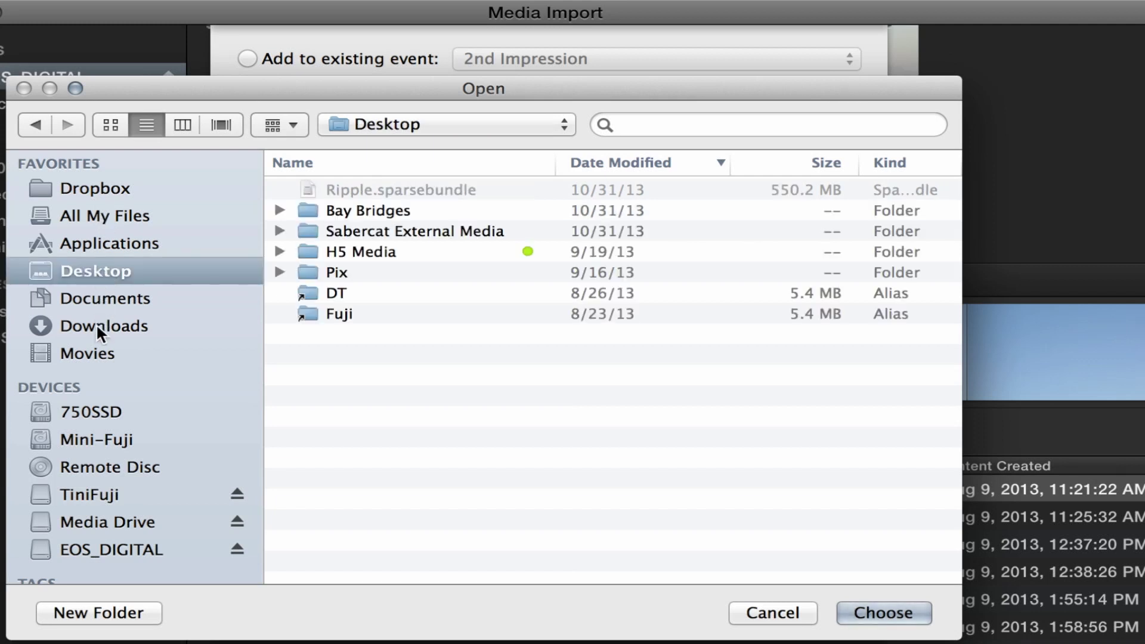
pyautogui.scroll(-1, 83, 417)
pyautogui.click(75, 510)
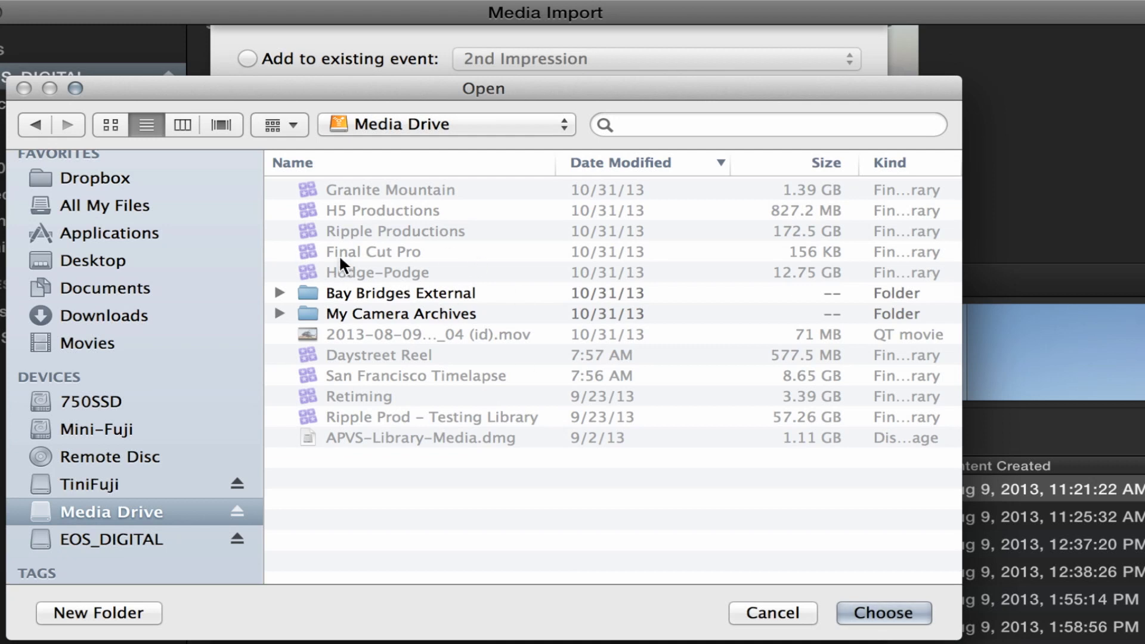
pyautogui.click(117, 610)
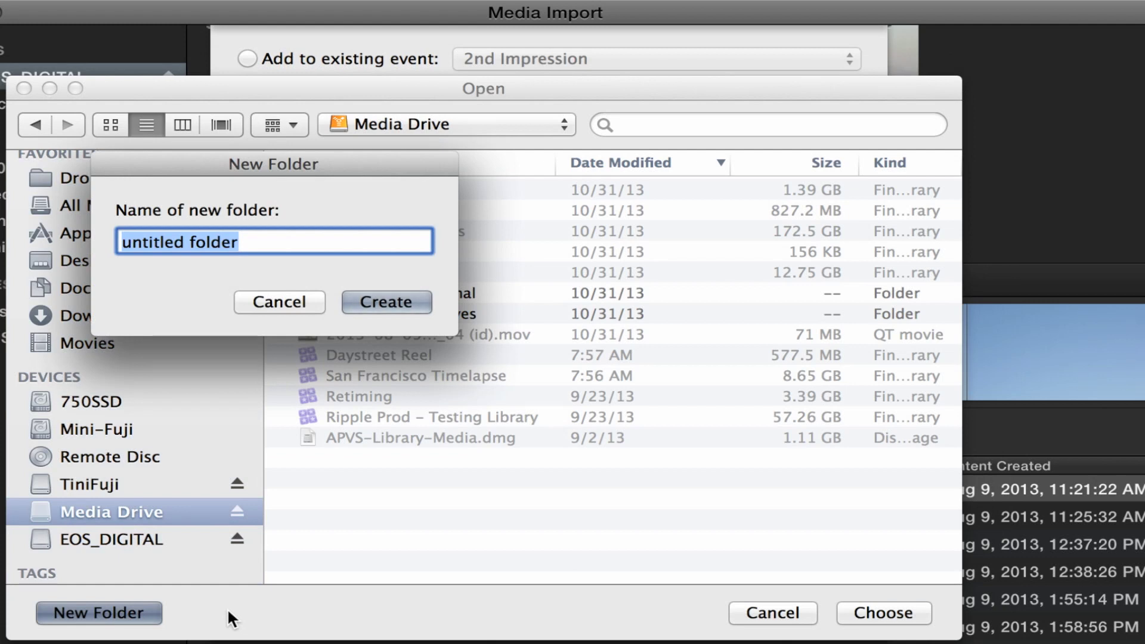
pyautogui.write('Sab')
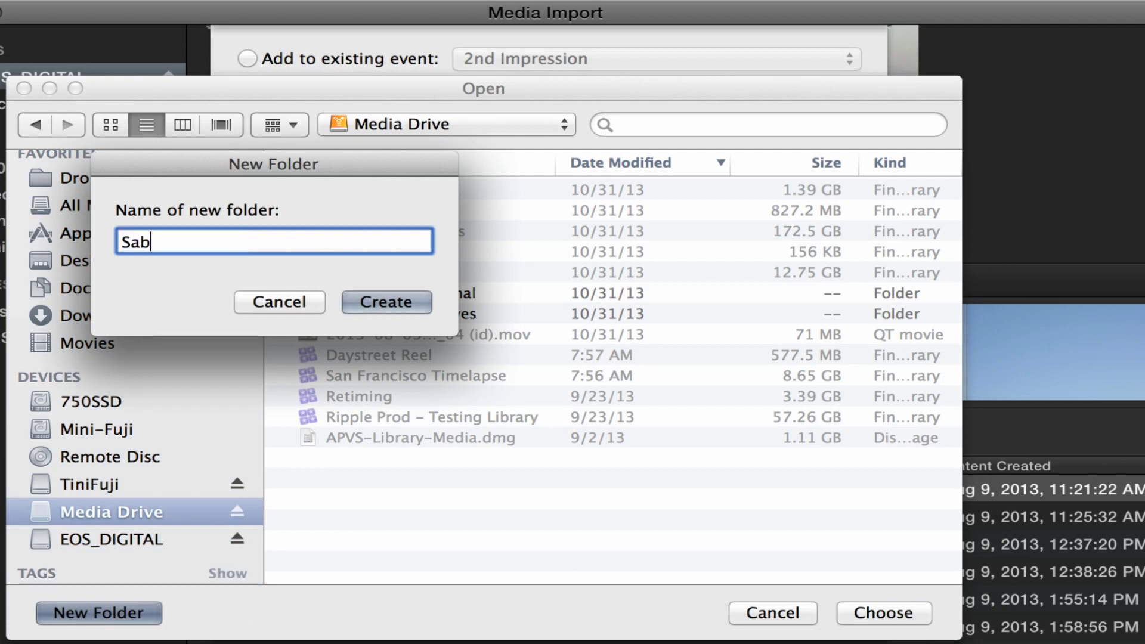
pyautogui.write('ercat Media')
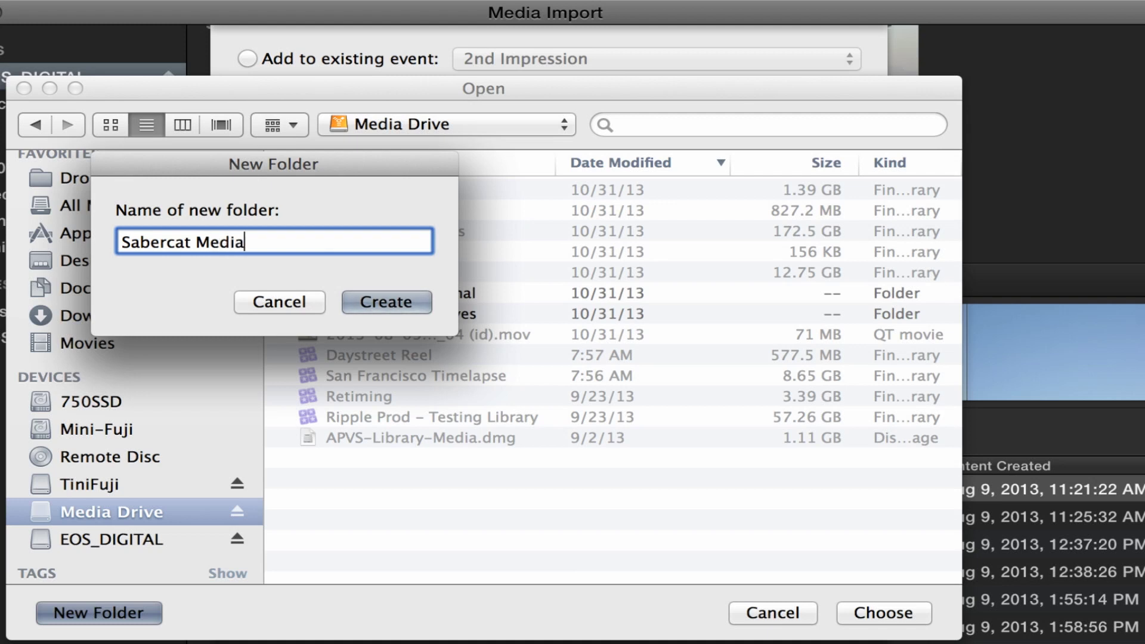
pyautogui.click(381, 302)
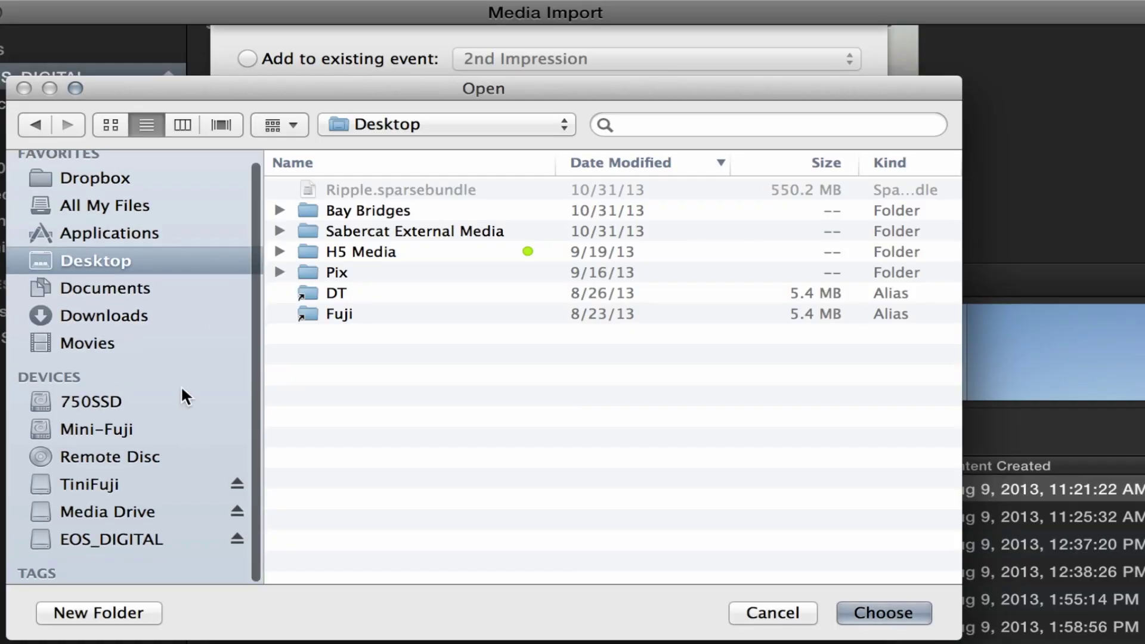
# Choose the Sabercat Media folder as the copy destination.
pyautogui.click(87, 517)
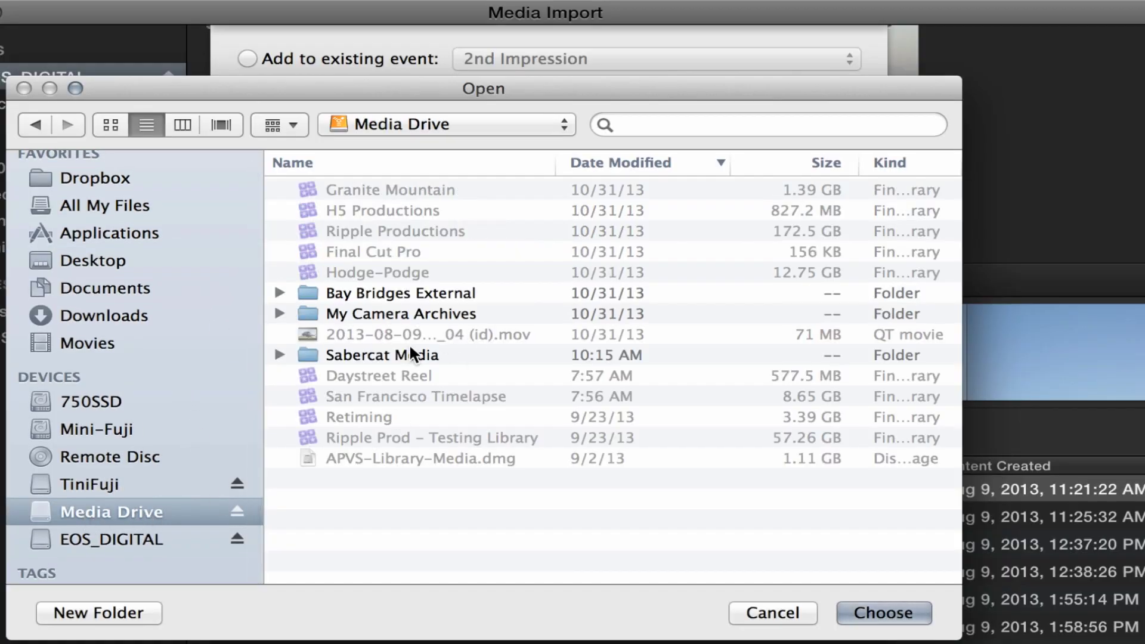
pyautogui.click(307, 354)
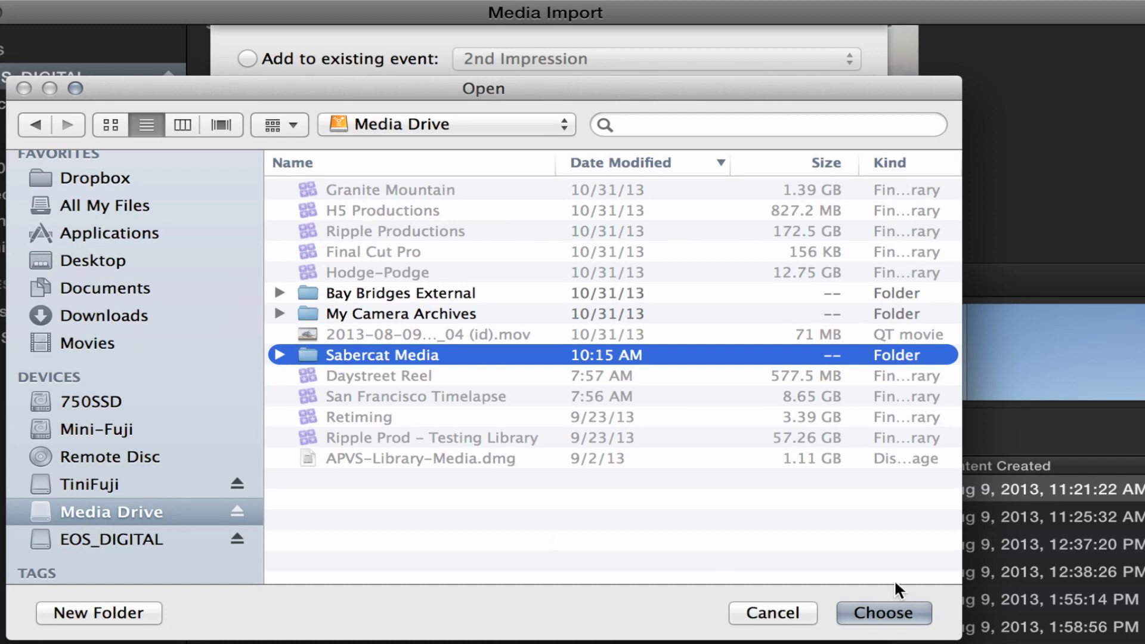
pyautogui.click(883, 610)
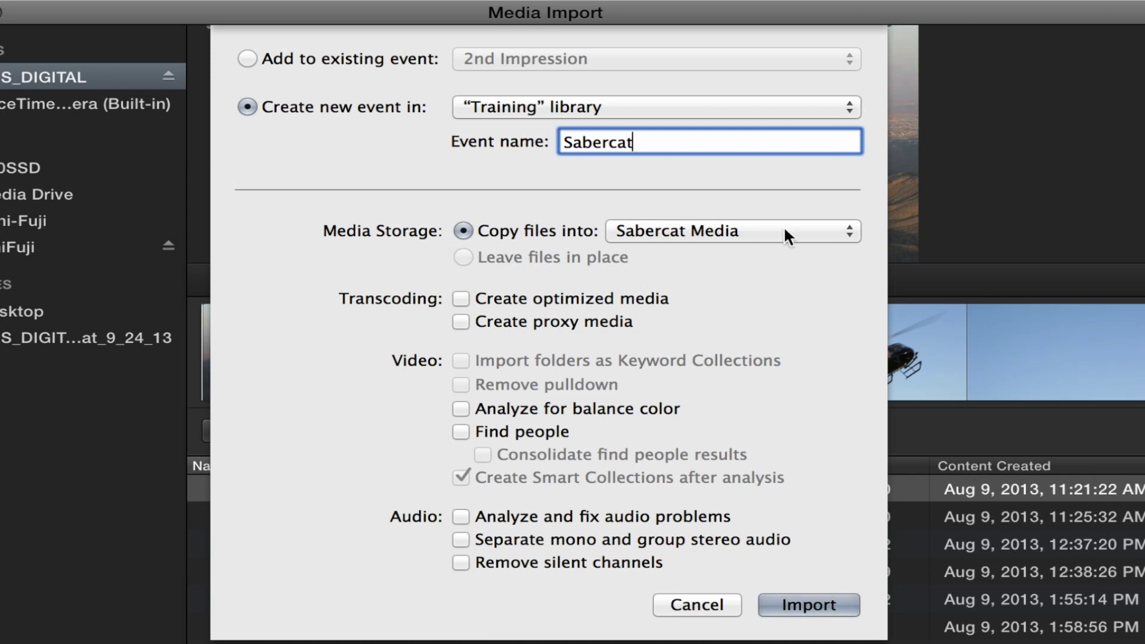
pyautogui.click(754, 229)
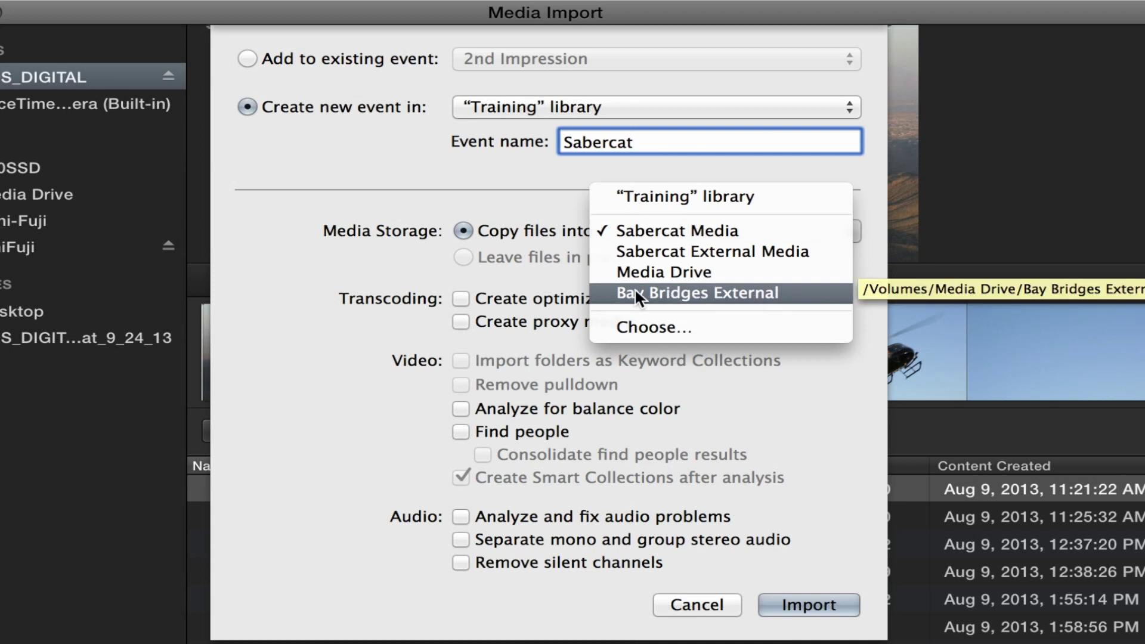
pyautogui.click(294, 266)
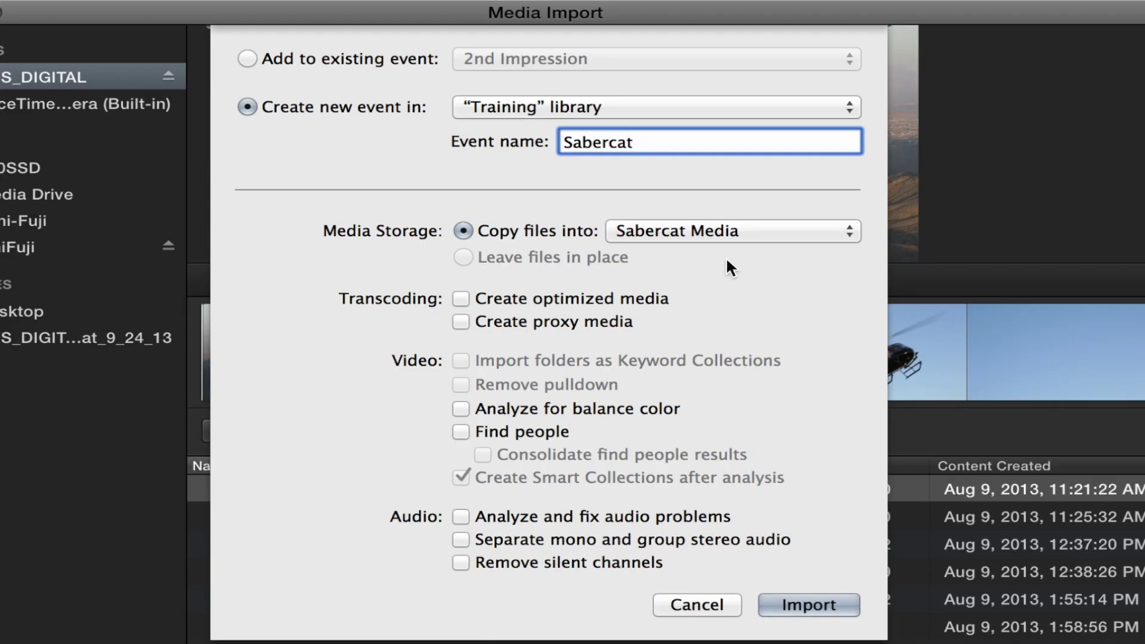
pyautogui.click(728, 231)
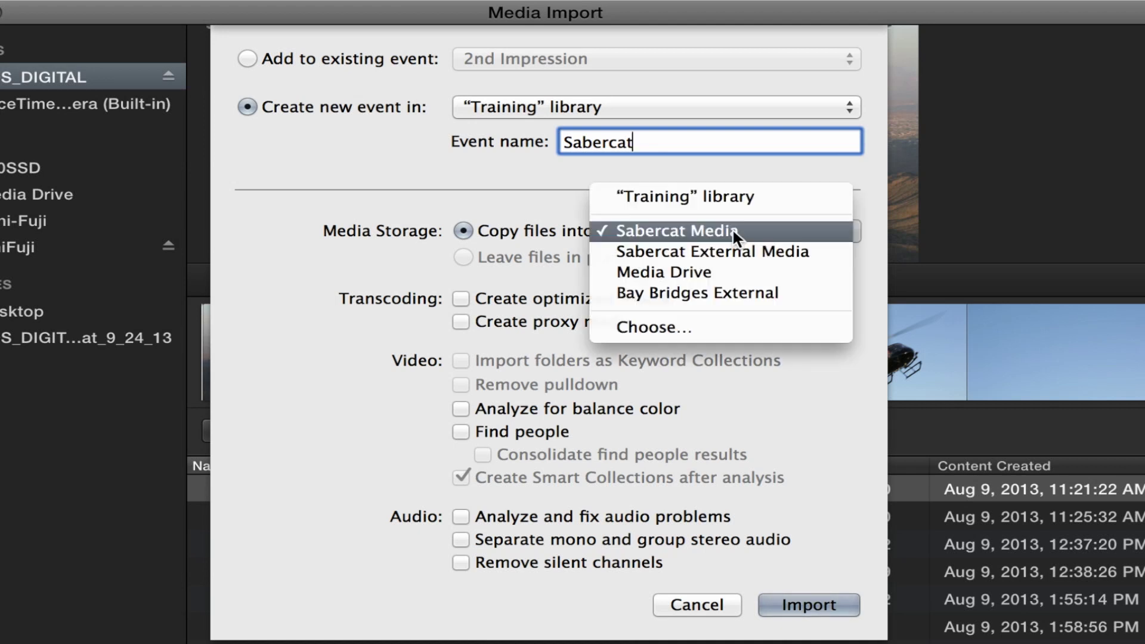
pyautogui.click(732, 233)
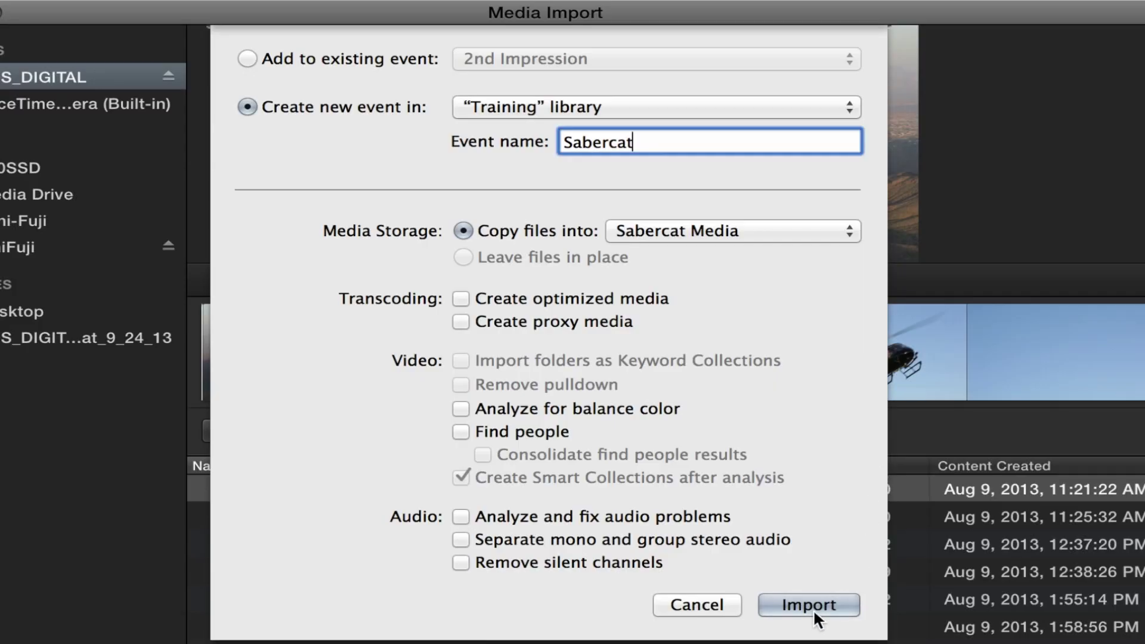
pyautogui.click(809, 601)
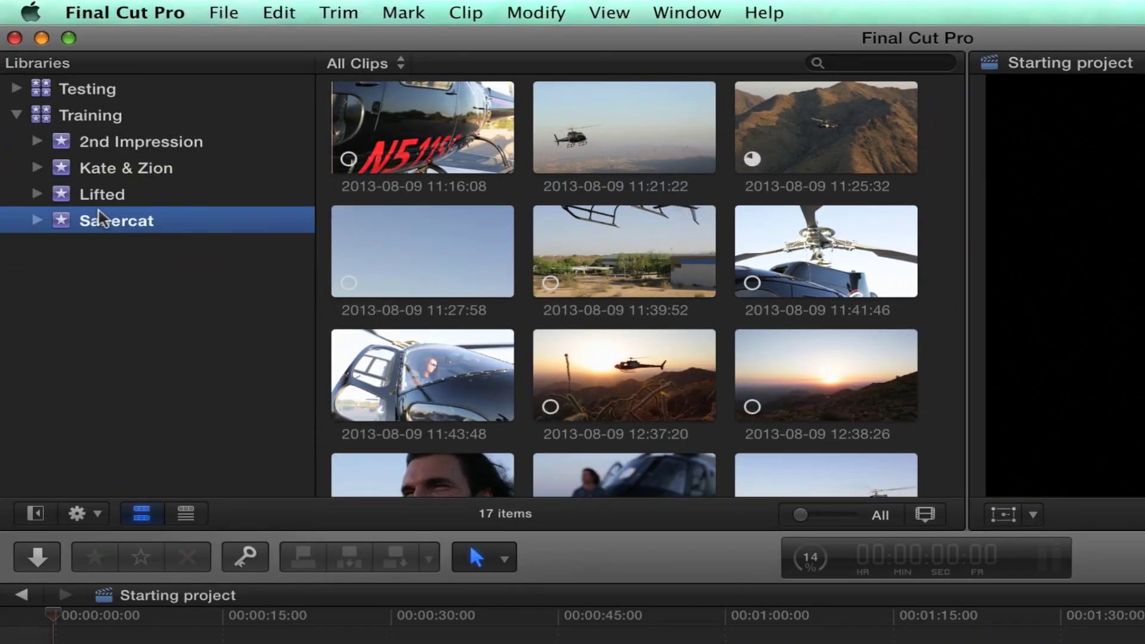
pyautogui.click(113, 223)
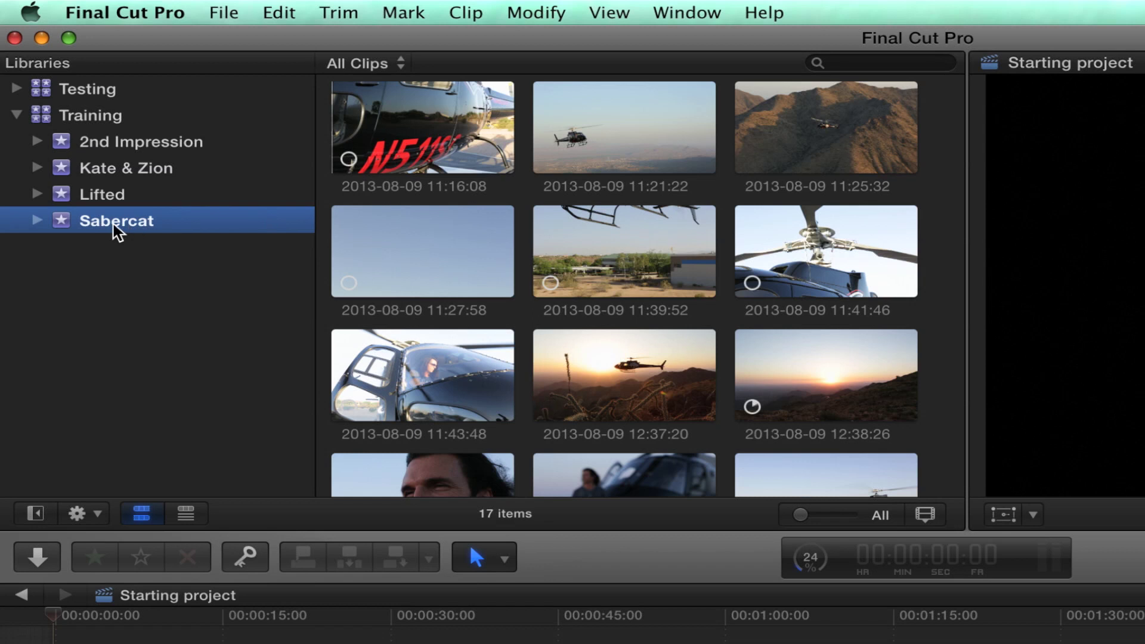
pyautogui.click(427, 143)
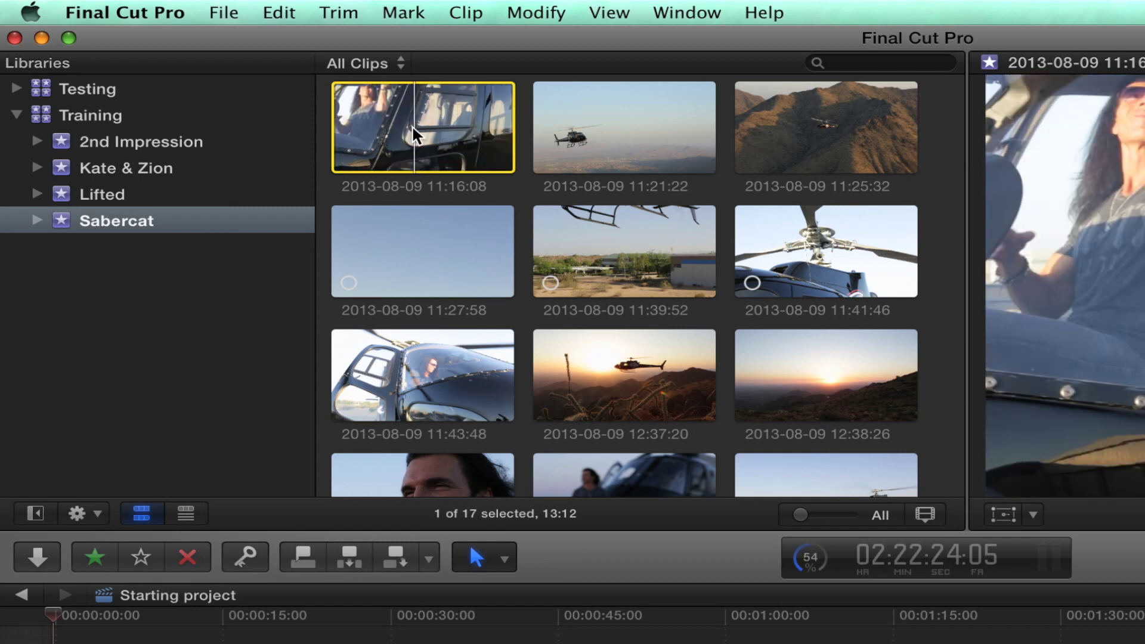
pyautogui.rightClick(394, 132)
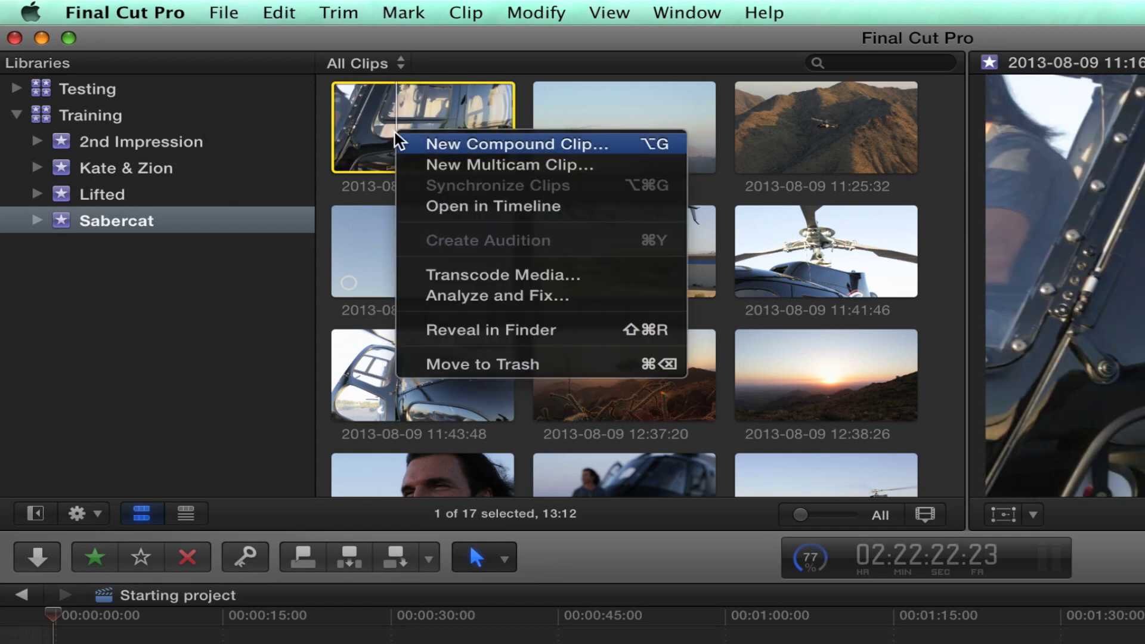
pyautogui.click(434, 329)
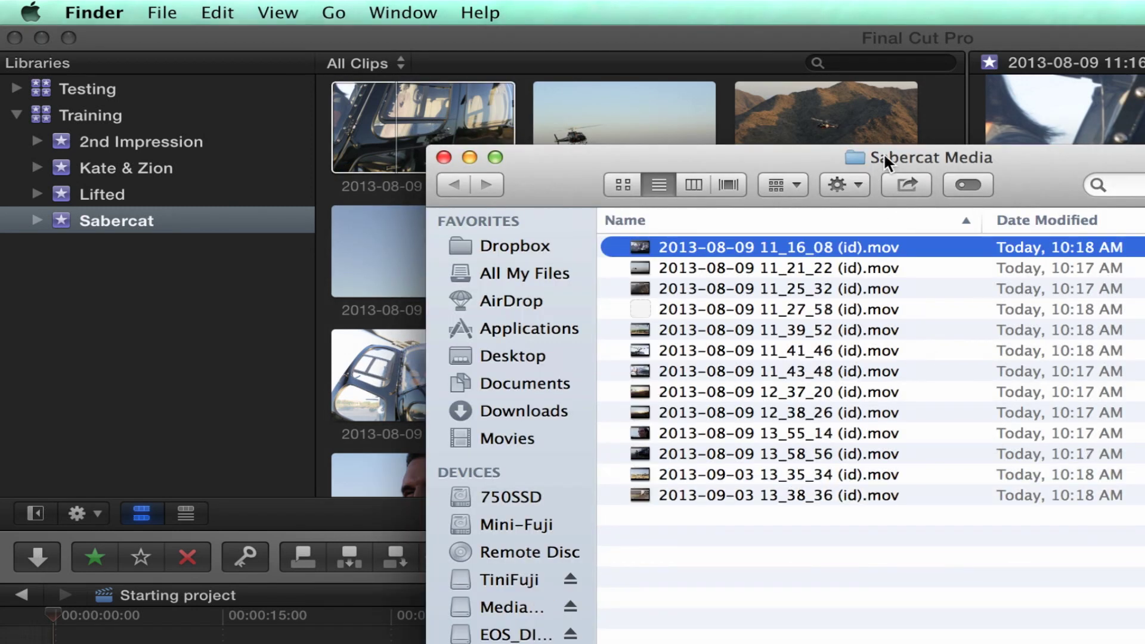
pyautogui.keyDown('super'); pyautogui.click(883, 155); pyautogui.keyUp('super')
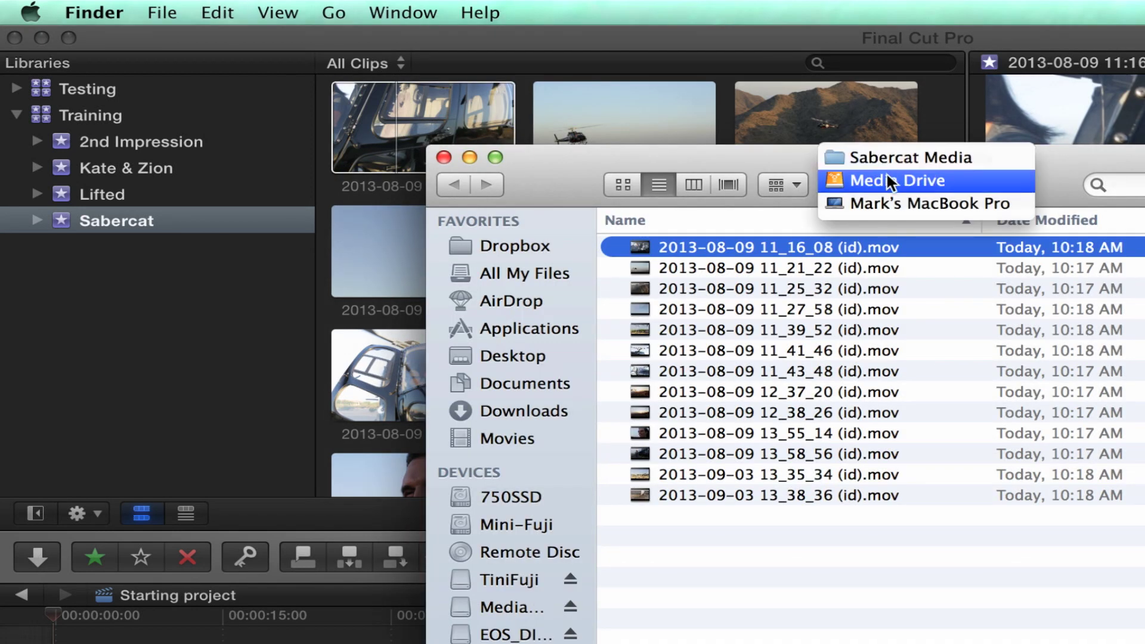
pyautogui.click(906, 159)
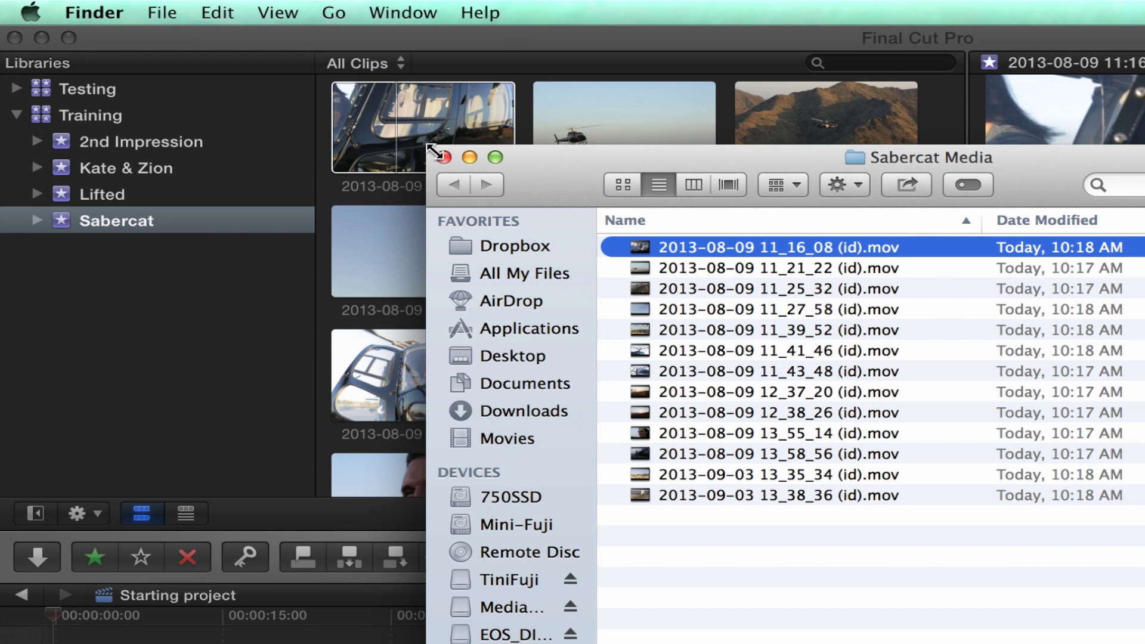
# Close the Sabercat Media window and reveal the Training library file in Finder.
pyautogui.click(442, 157)
pyautogui.click(60, 116)
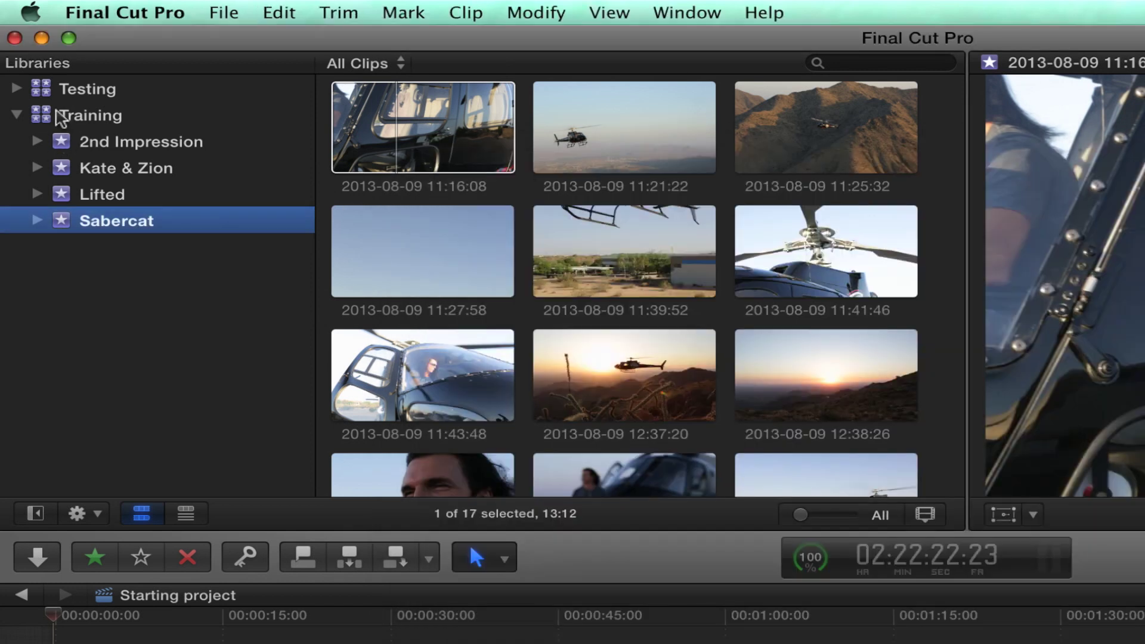
pyautogui.click(60, 116)
pyautogui.rightClick(58, 114)
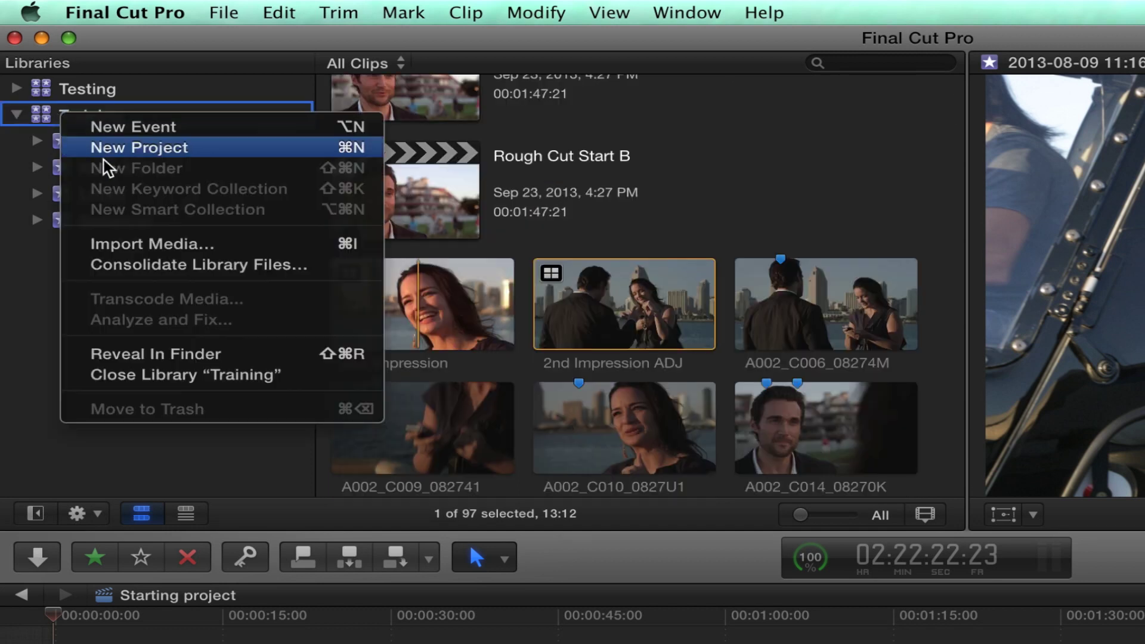
pyautogui.click(159, 356)
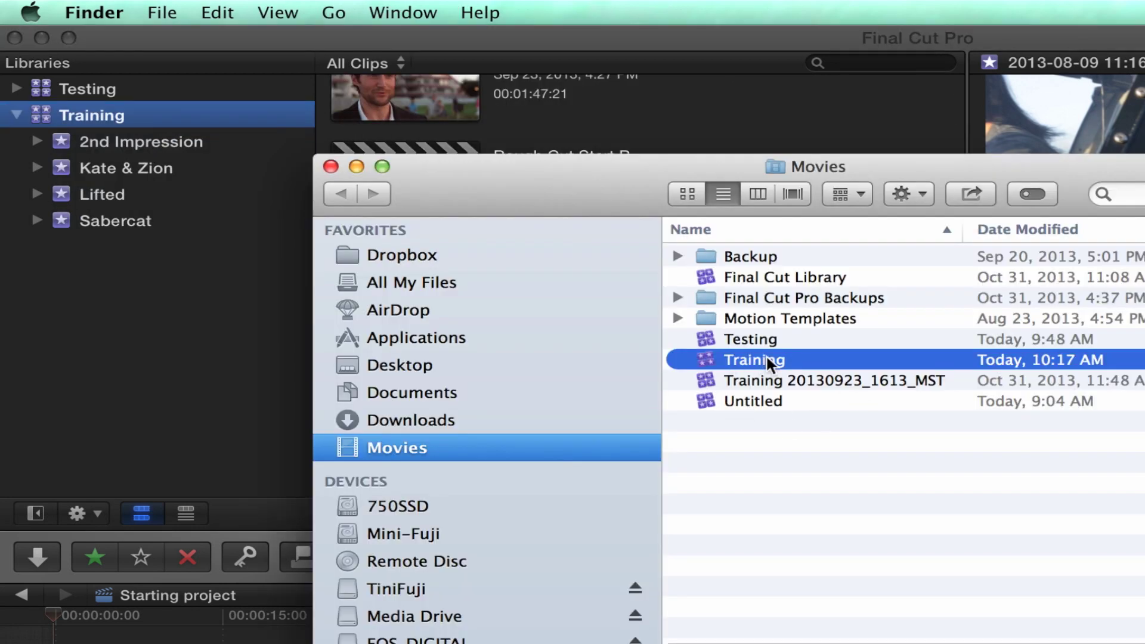
# Show the Training library package contents and expand its Sabercat and Original Media folders.
pyautogui.rightClick(703, 354)
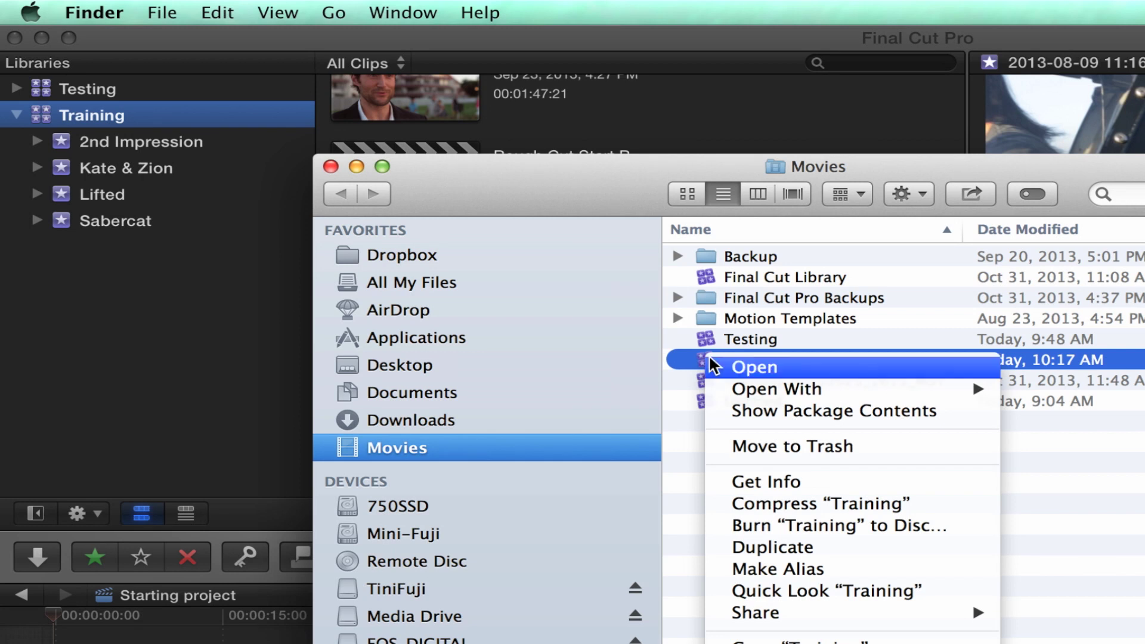
pyautogui.click(752, 412)
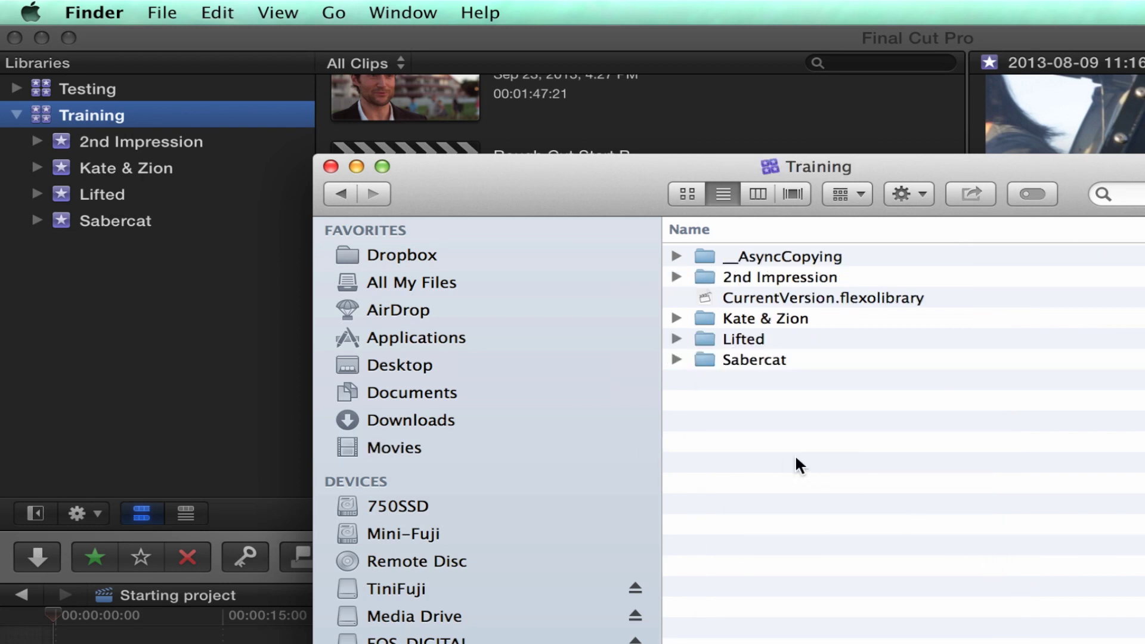
pyautogui.click(709, 363)
pyautogui.click(676, 359)
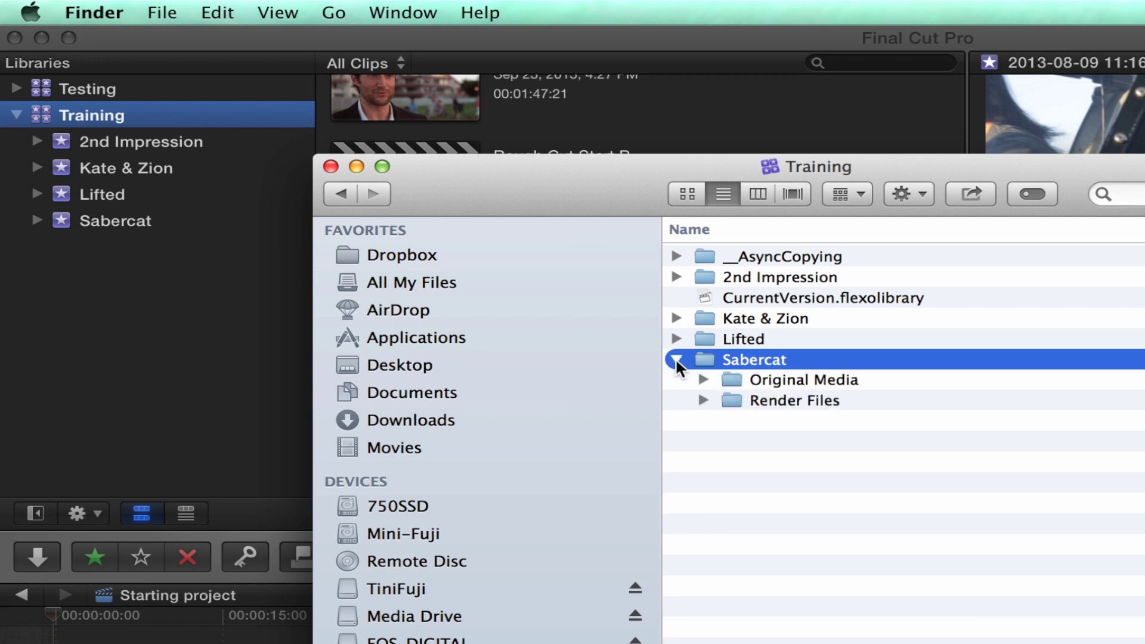
pyautogui.click(704, 401)
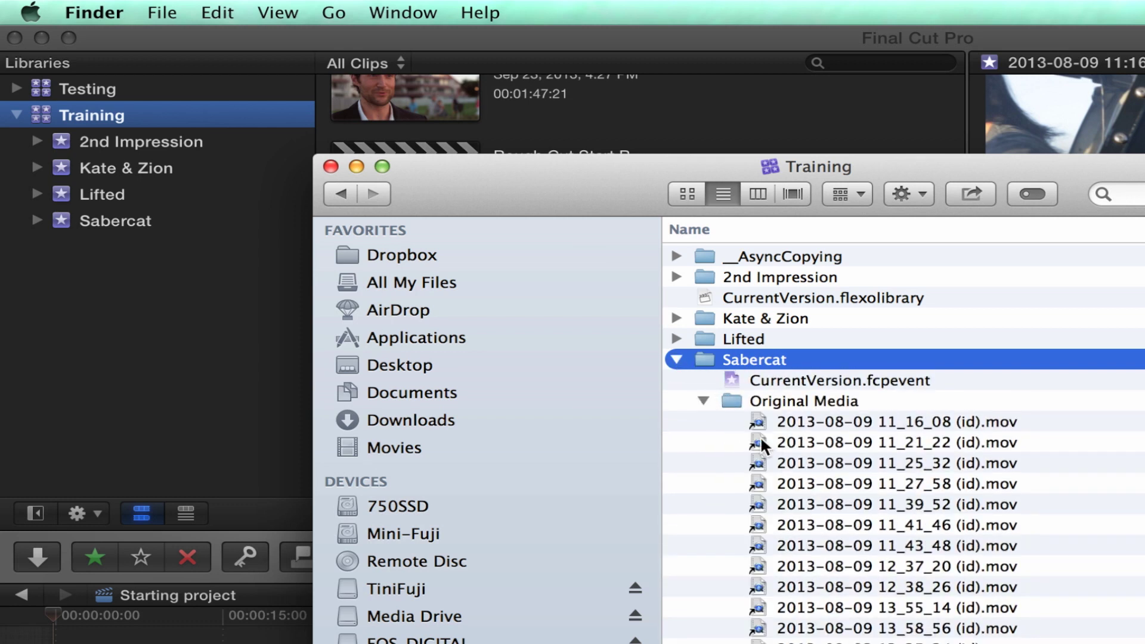
pyautogui.click(676, 360)
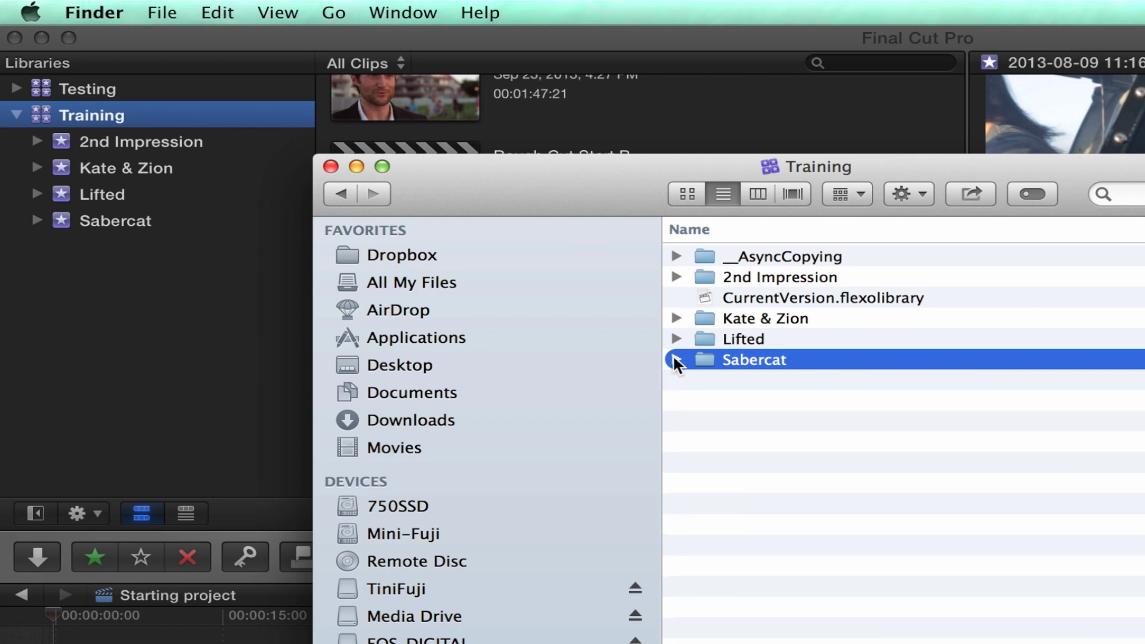
pyautogui.click(676, 360)
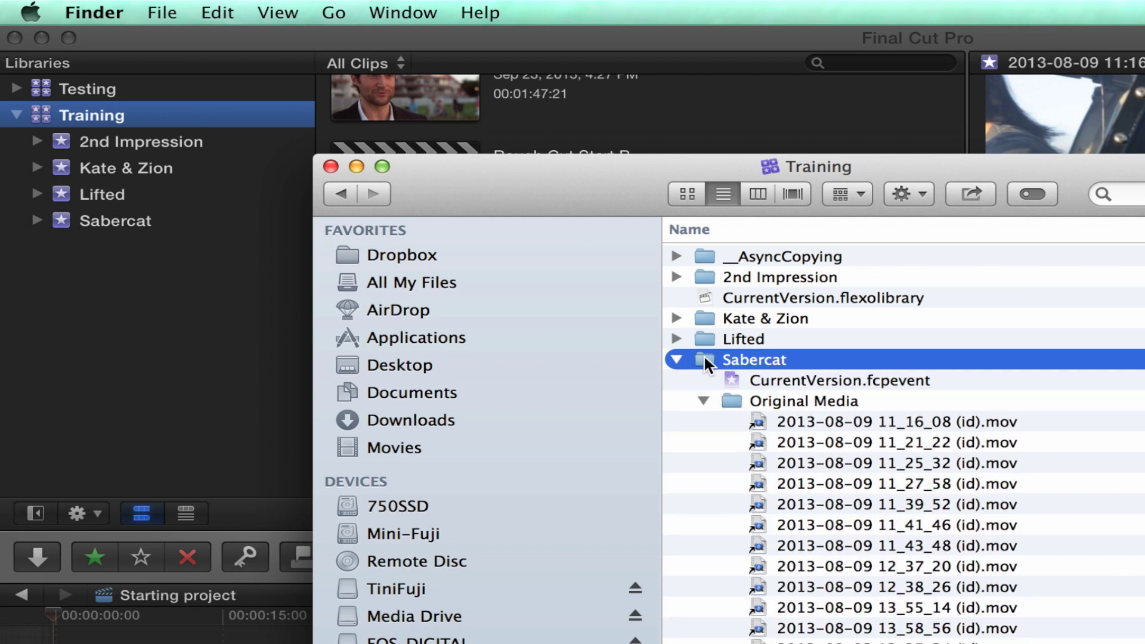
pyautogui.scroll(-1, 706, 364)
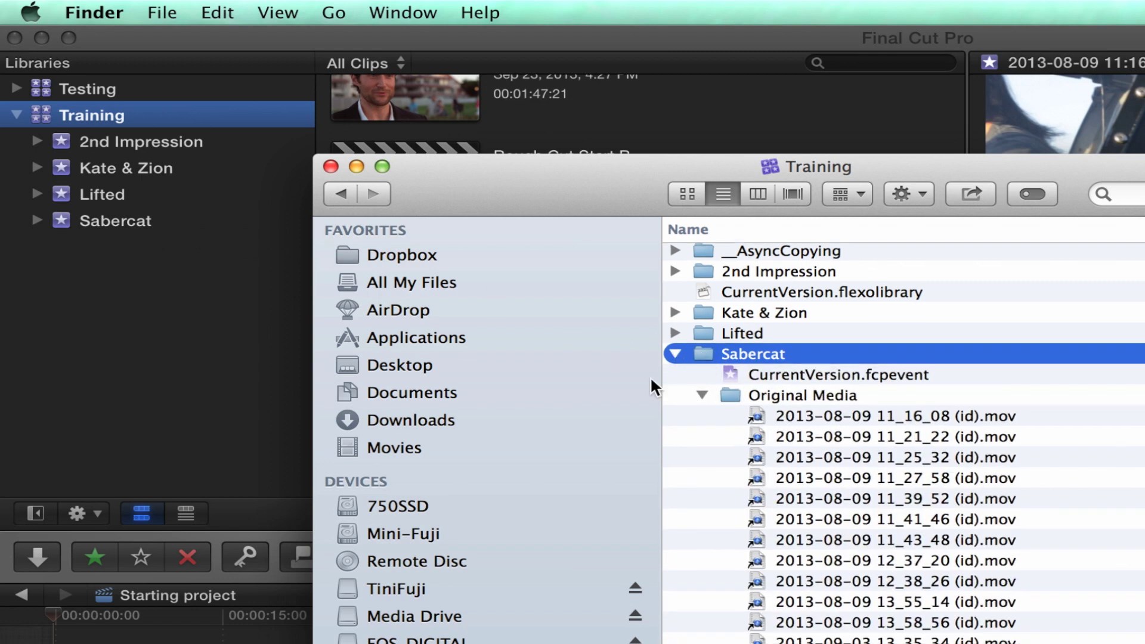
pyautogui.scroll(-5, 723, 475)
pyautogui.click(756, 501)
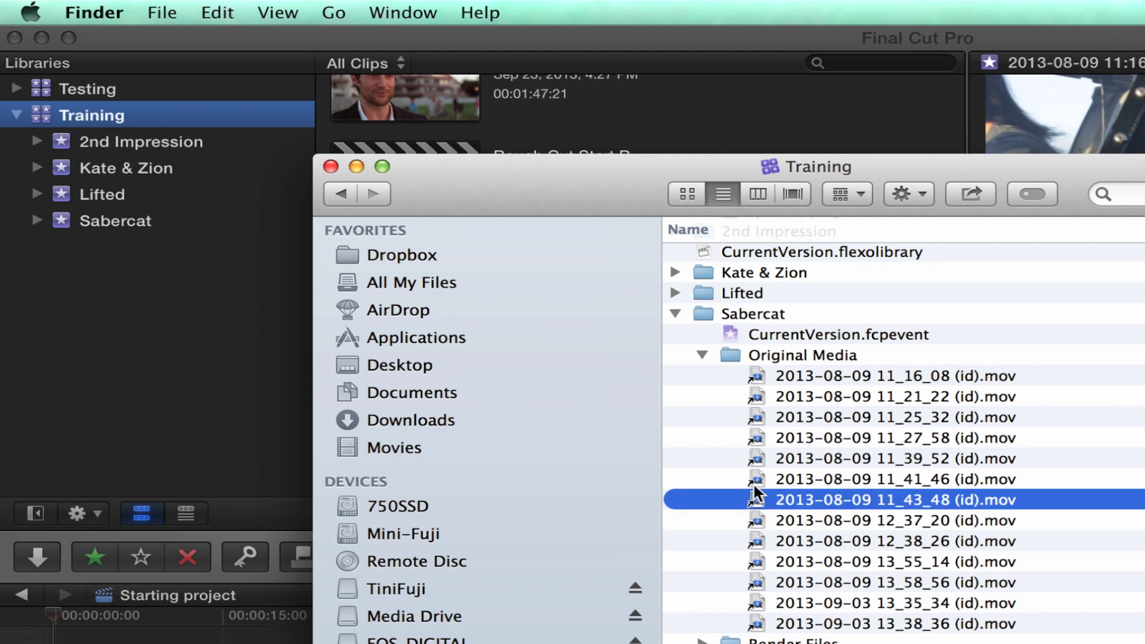
pyautogui.click(756, 480)
pyautogui.click(756, 459)
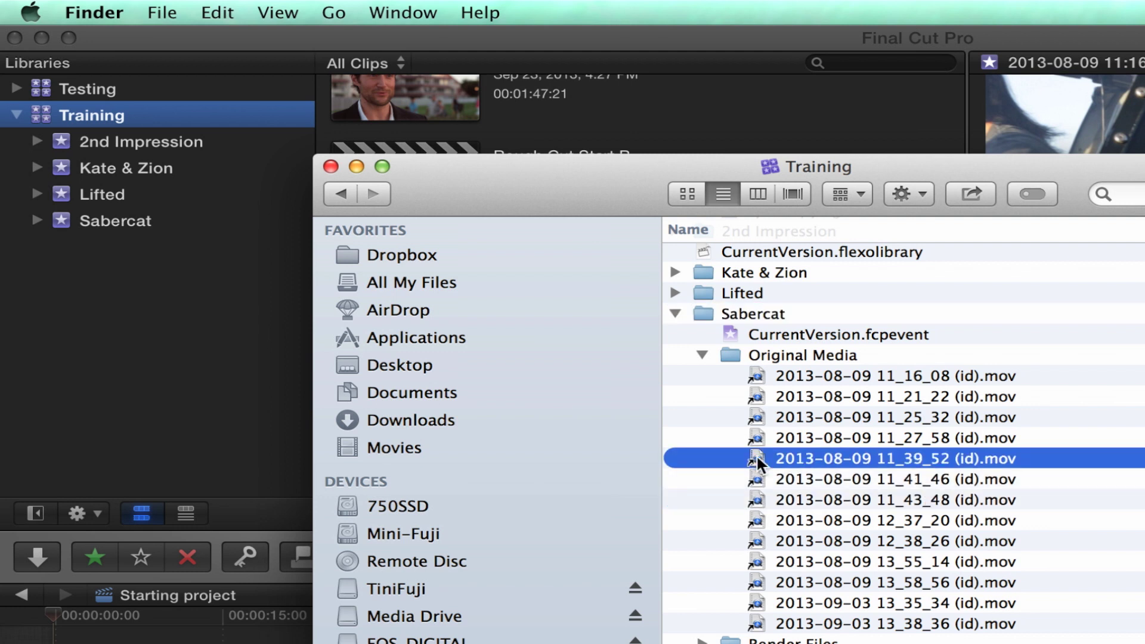
pyautogui.hscroll(3, 757, 462)
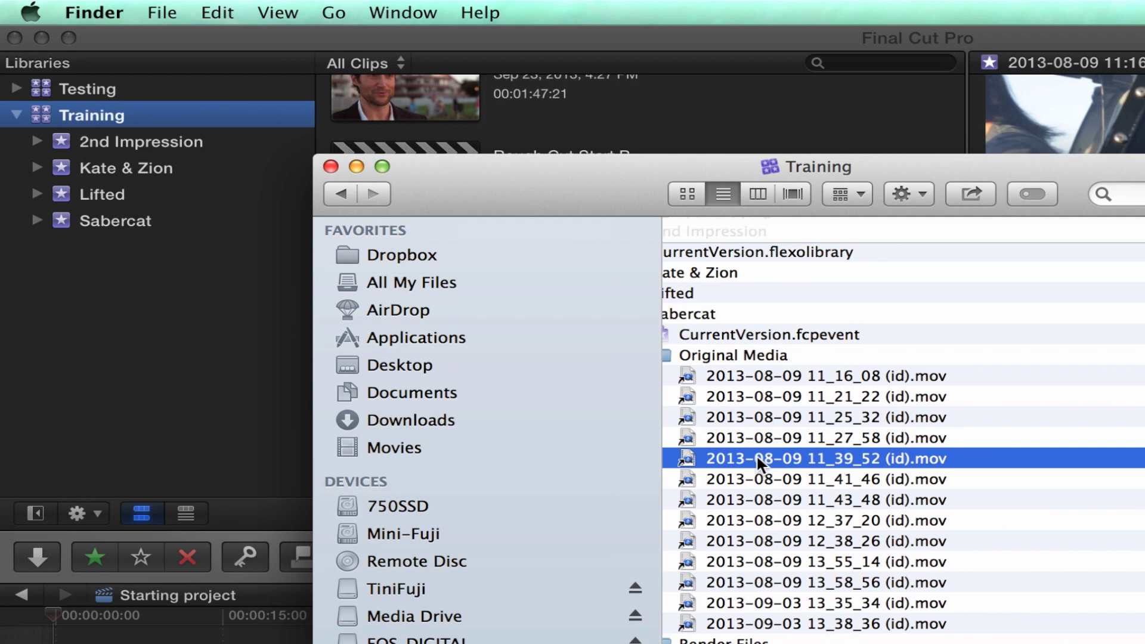
pyautogui.rightClick(758, 463)
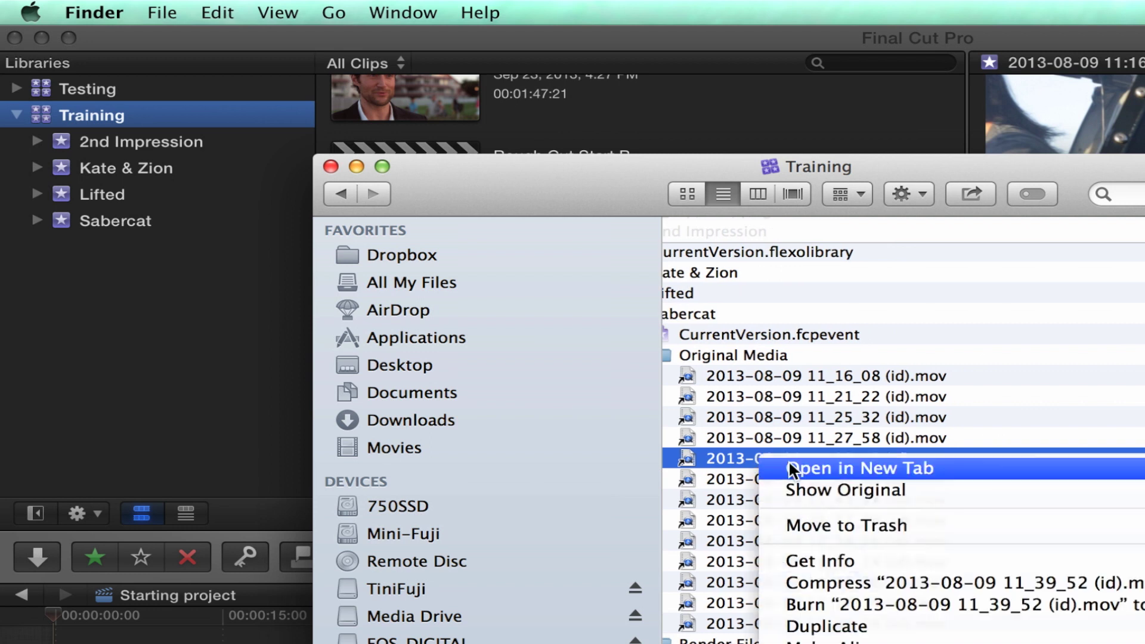
pyautogui.click(807, 490)
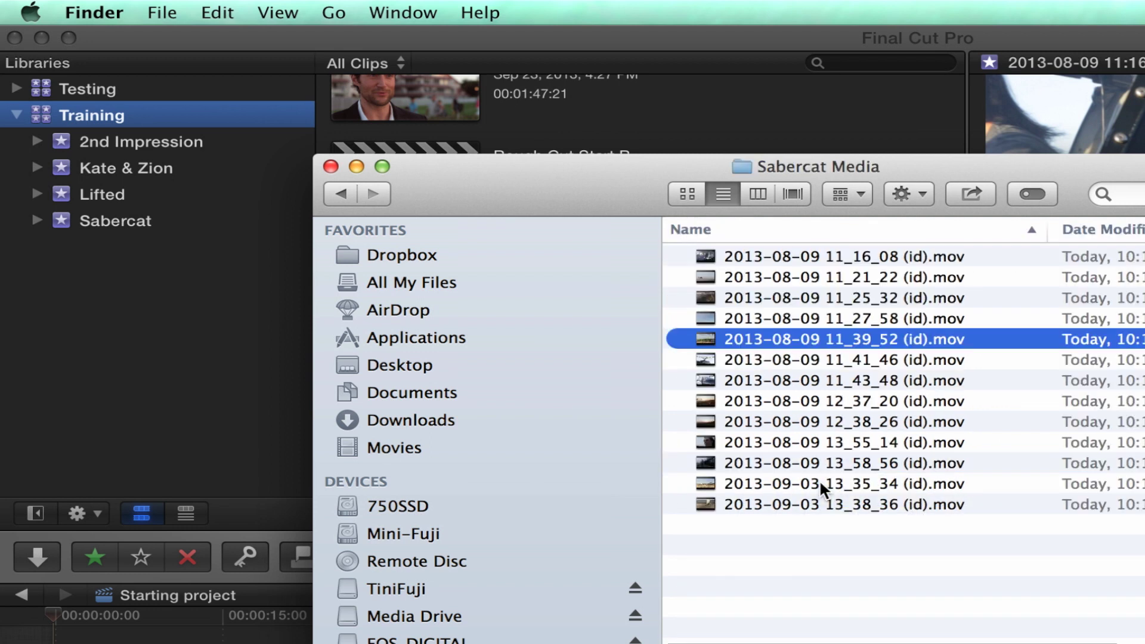
# Check the original file's folder path, then close the Finder window.
pyautogui.keyDown('super'); pyautogui.click(842, 166); pyautogui.keyUp('super')
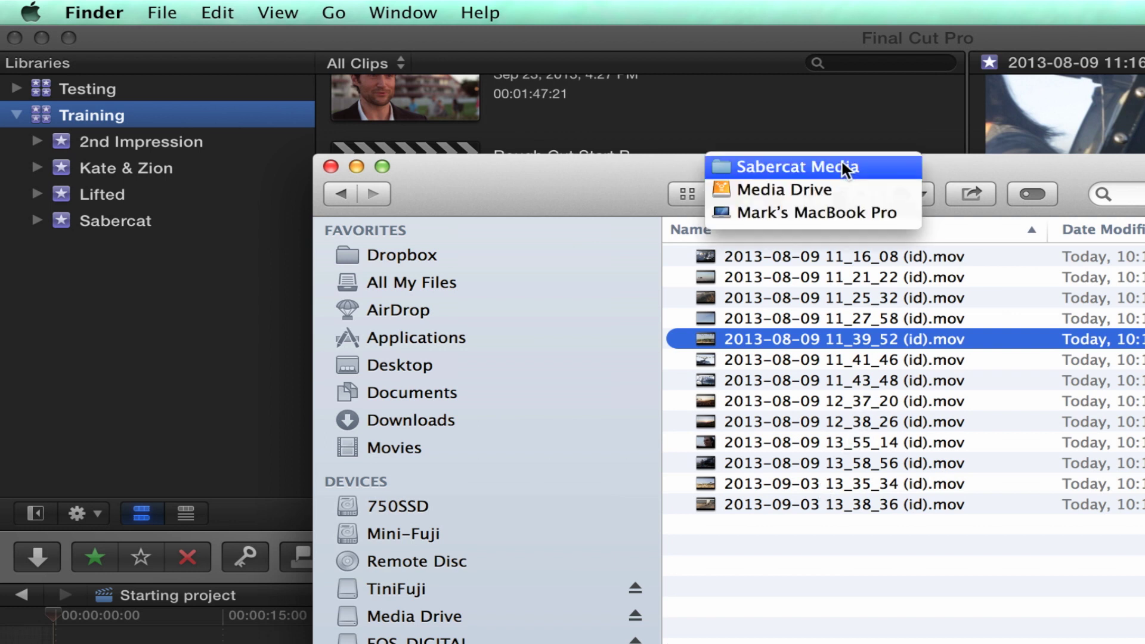
pyautogui.click(845, 160)
pyautogui.click(331, 167)
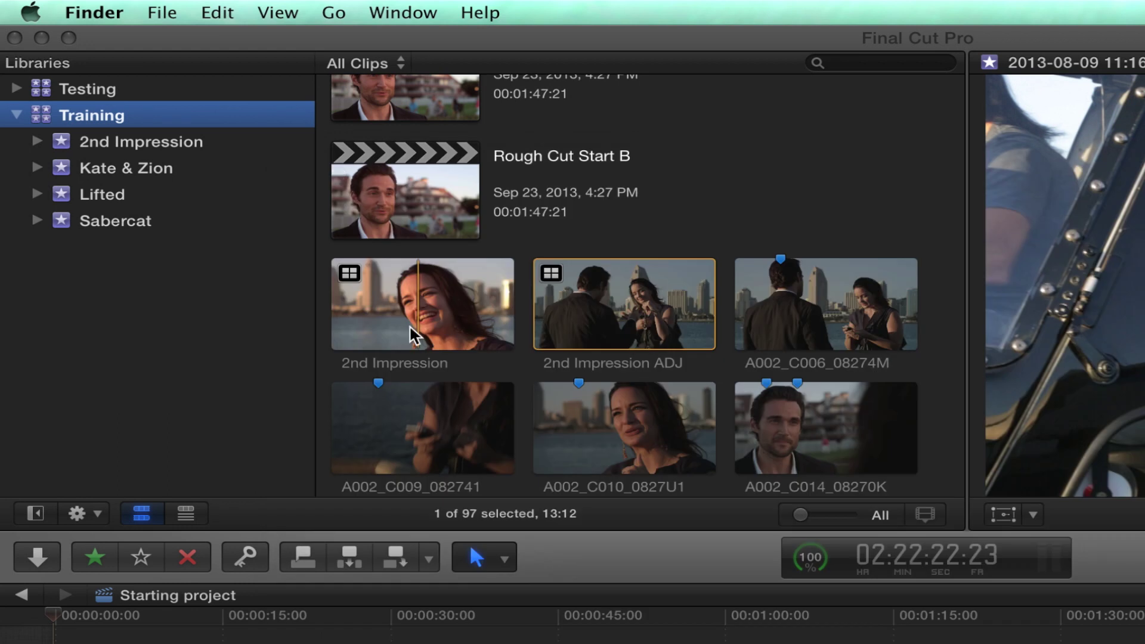
# Reopen Media Import, skim camera clip NC2A9424, and back out of its import options.
pyautogui.click(40, 557)
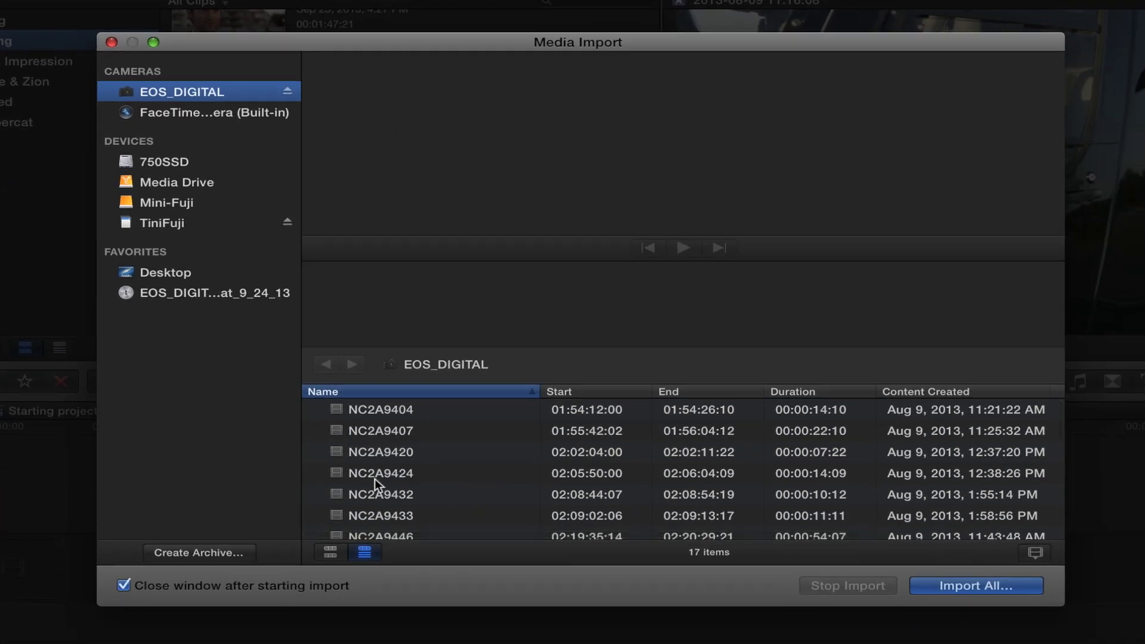
pyautogui.click(370, 475)
pyautogui.click(610, 306)
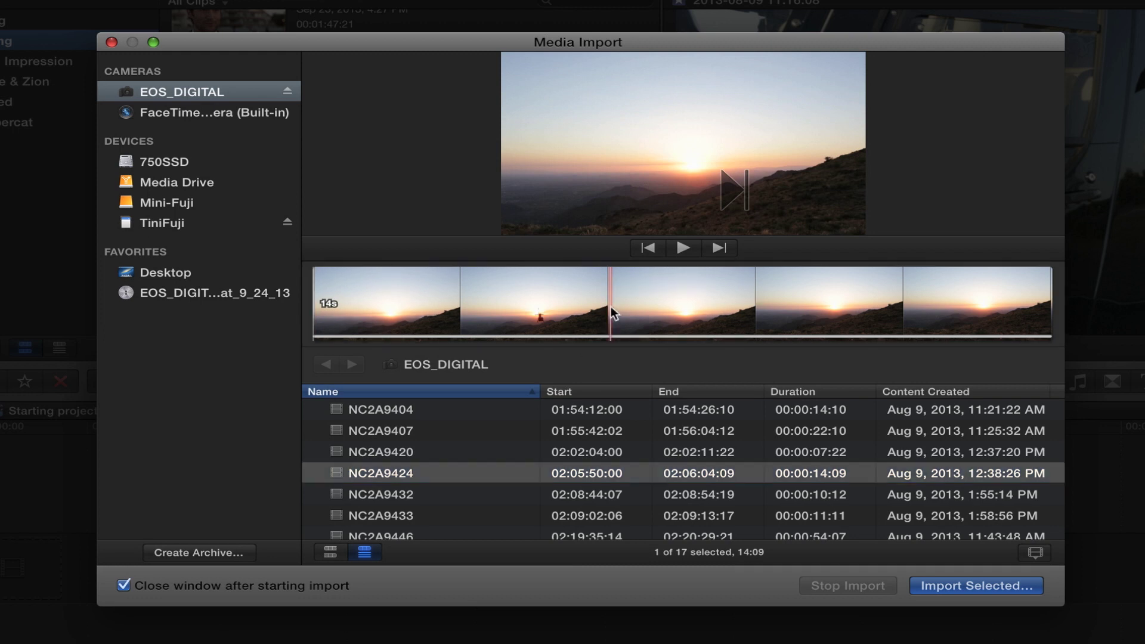
pyautogui.click(954, 583)
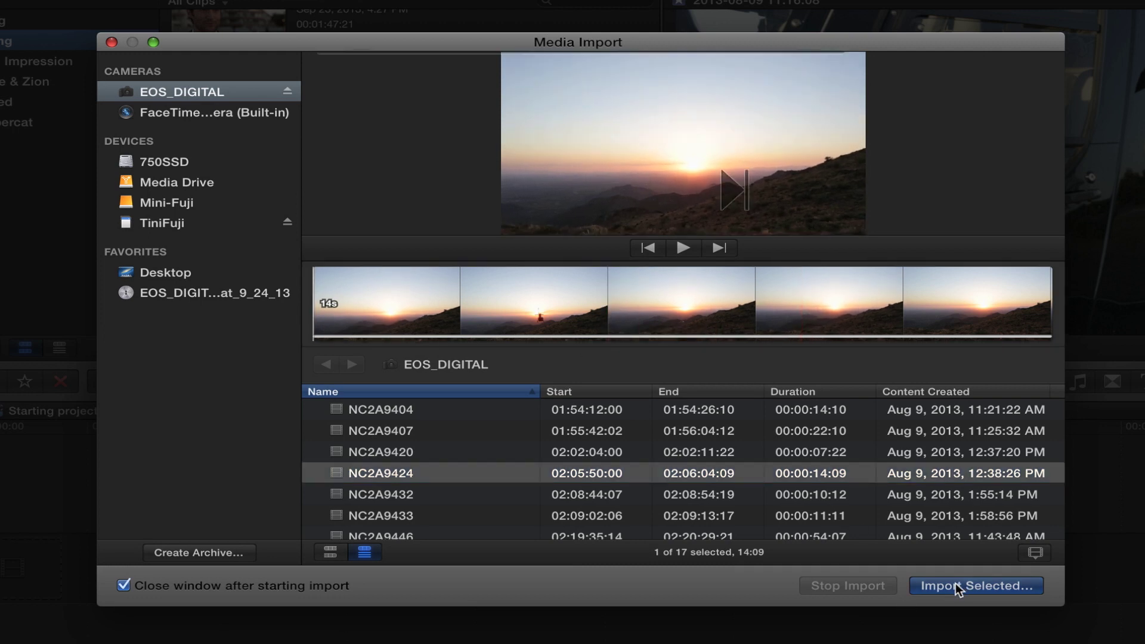
pyautogui.click(678, 496)
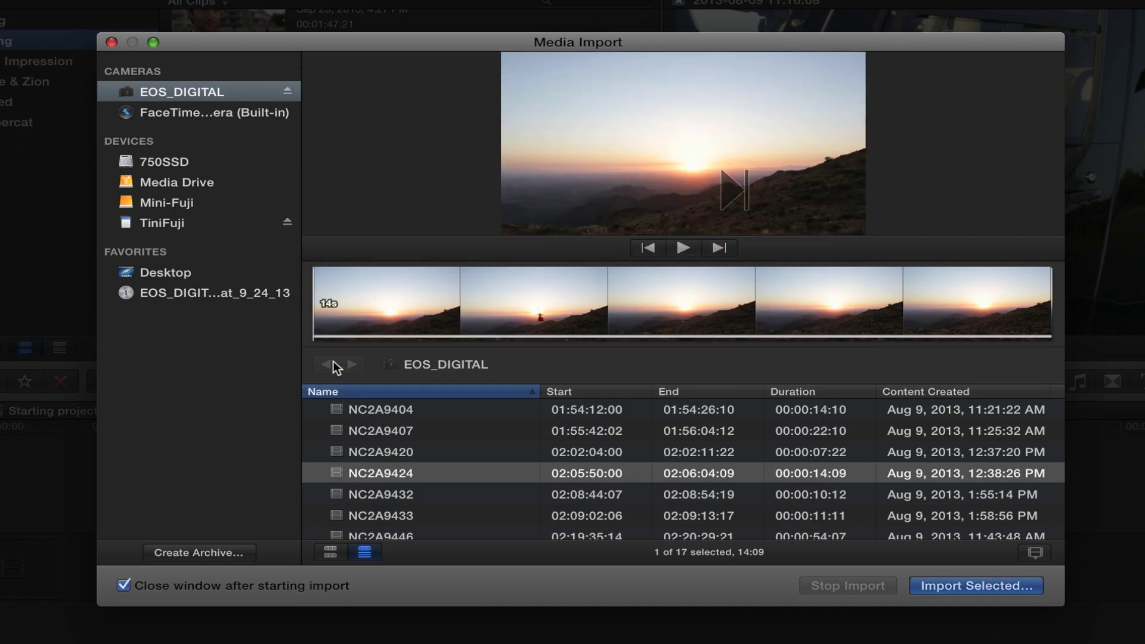
# Select the helicopter clip in the Desktop's Sabercat External Media folder for import.
pyautogui.click(157, 274)
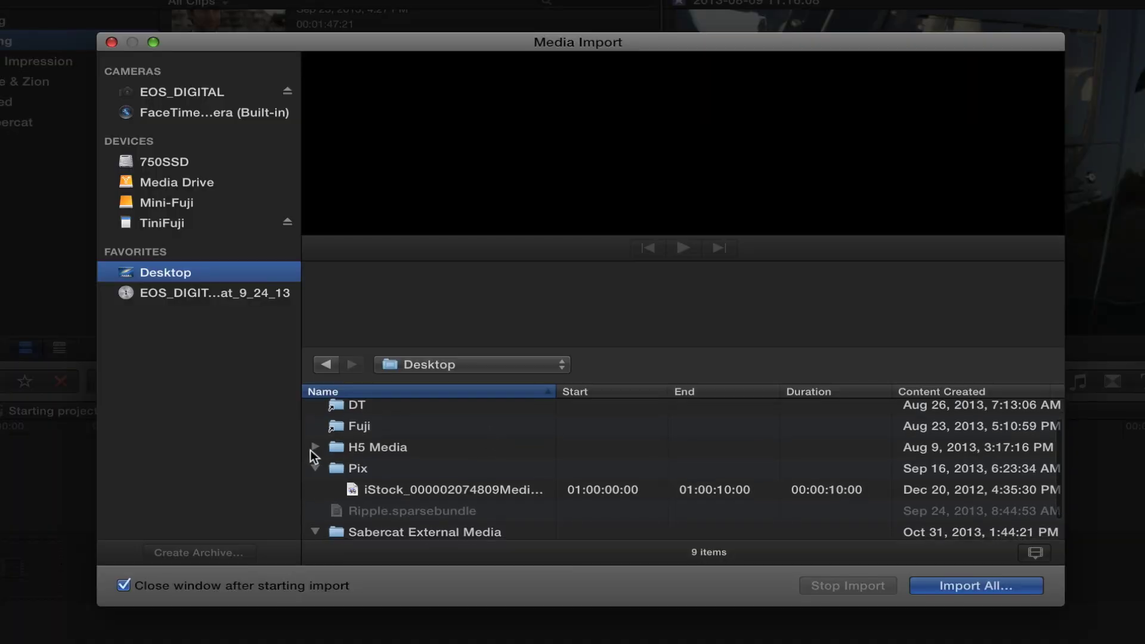
pyautogui.click(313, 447)
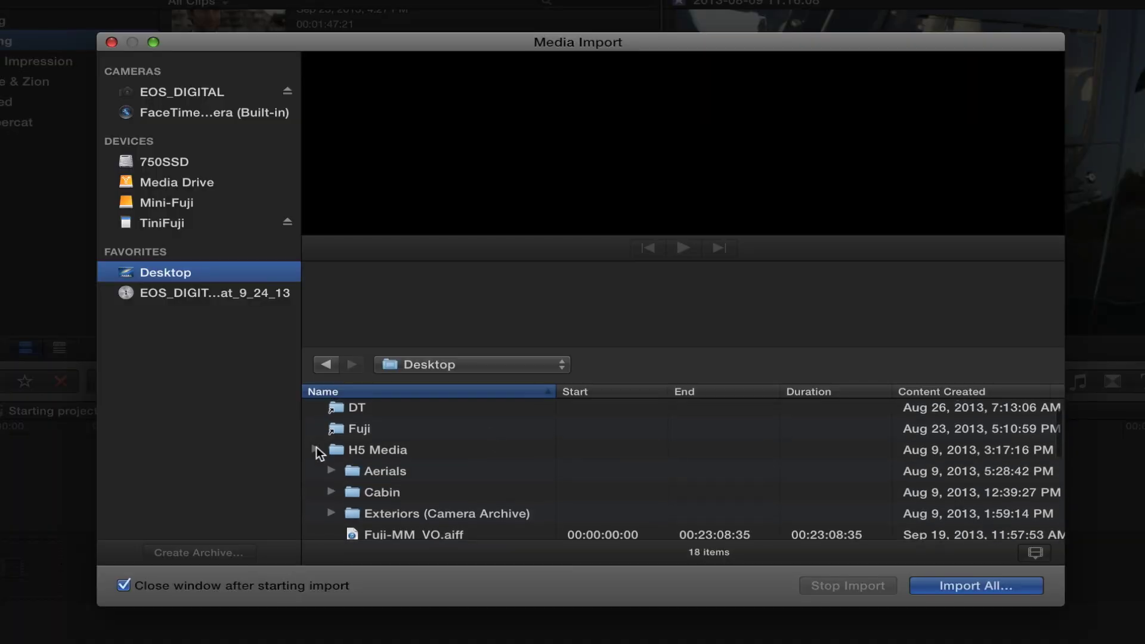
pyautogui.click(315, 450)
pyautogui.scroll(-2, 510, 453)
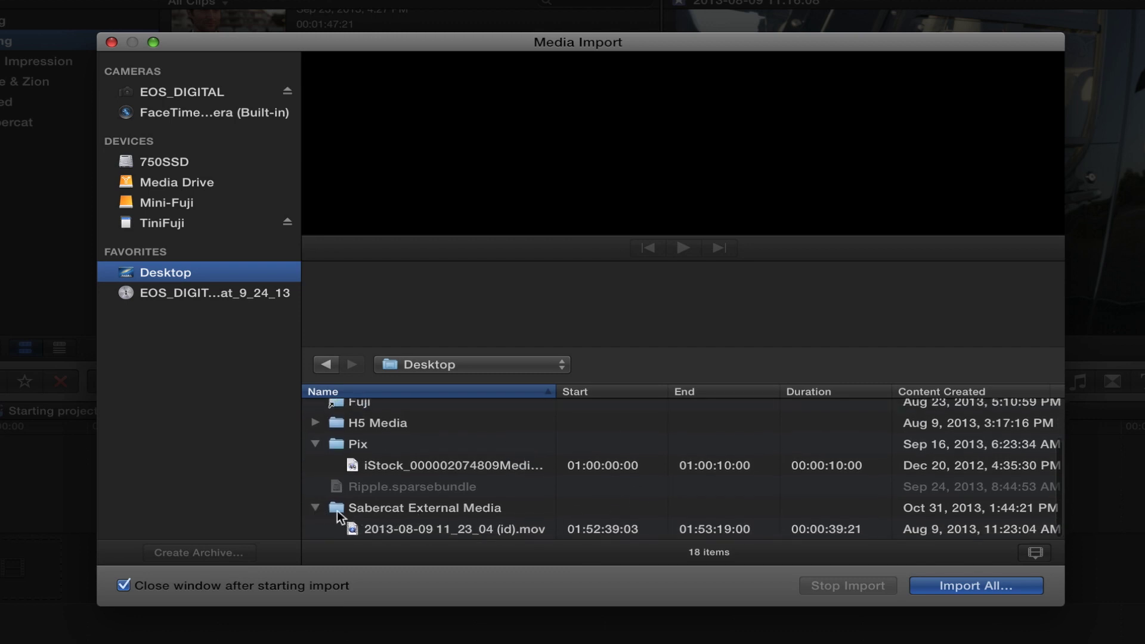
pyautogui.click(353, 526)
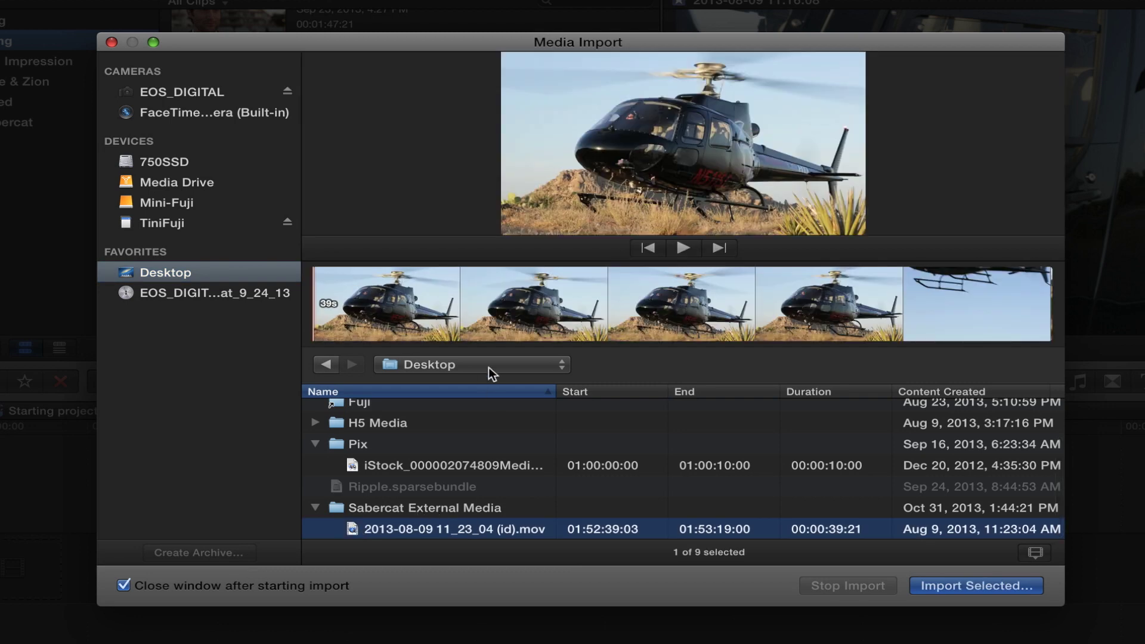
pyautogui.click(545, 312)
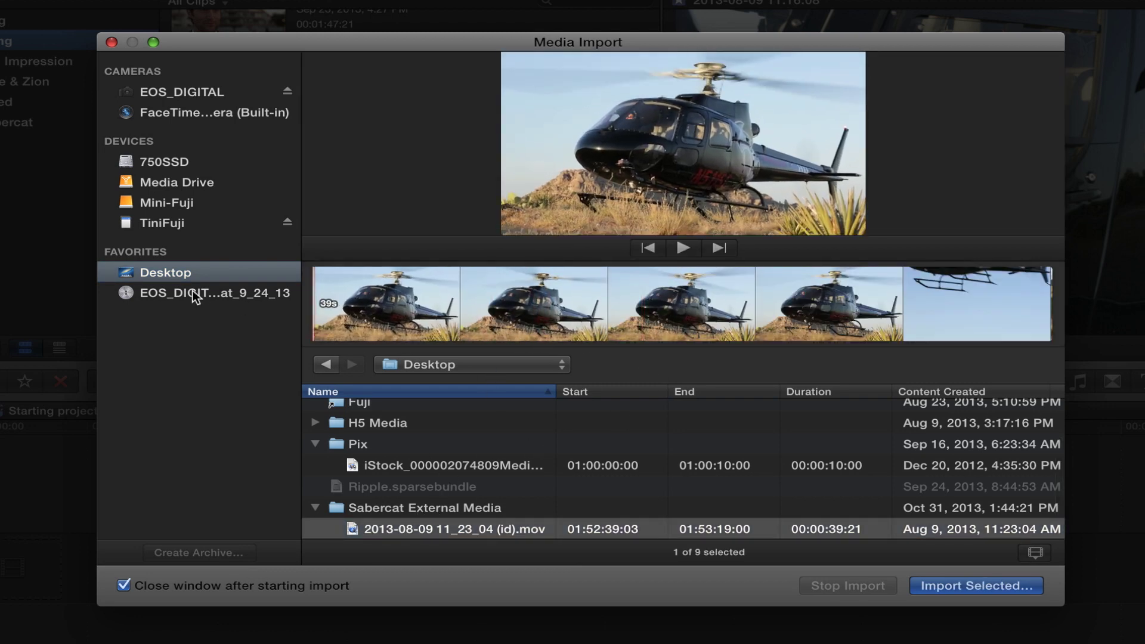
pyautogui.click(521, 298)
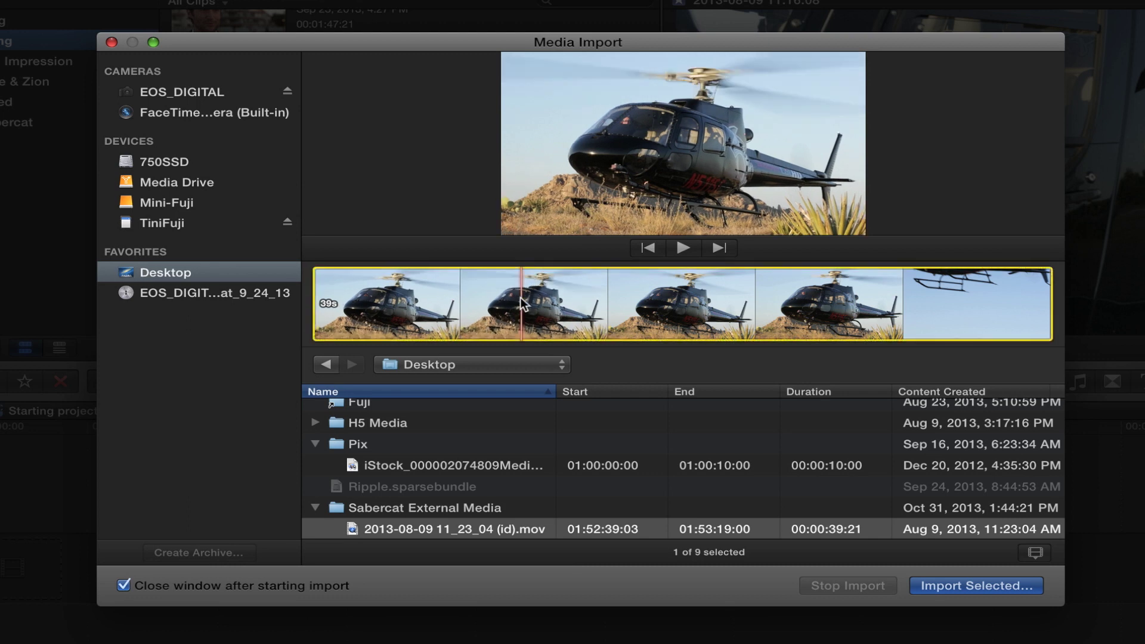
# Set the helicopter clip's import options for the 2nd Impression event, toggling Leave files in place and copying to library storage.
pyautogui.click(950, 587)
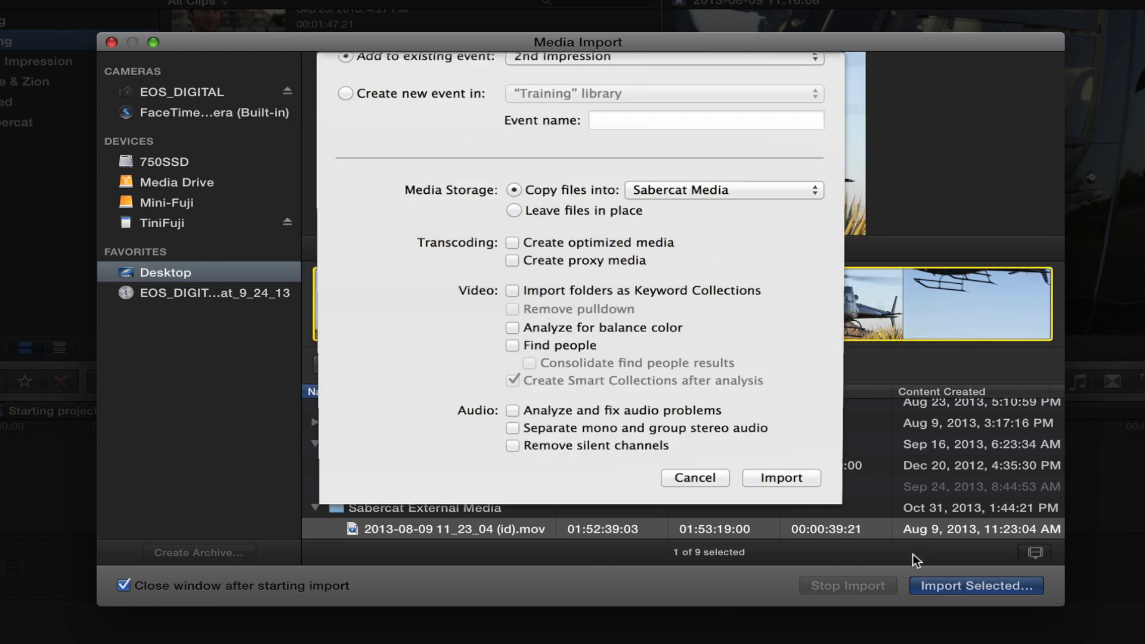
pyautogui.click(525, 232)
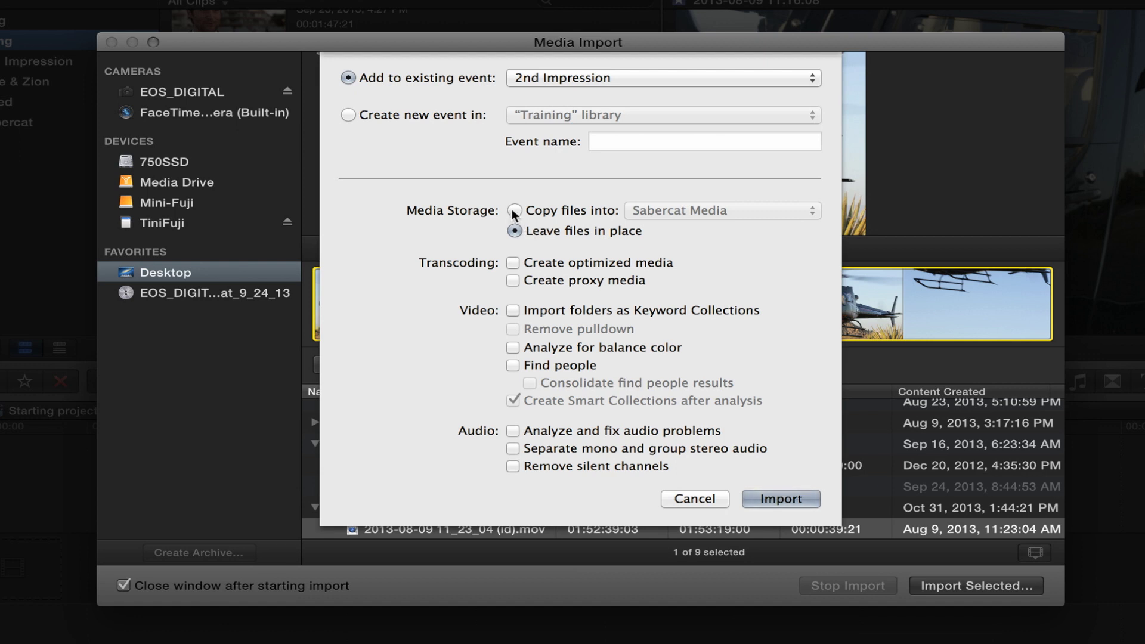
pyautogui.click(513, 211)
pyautogui.click(709, 212)
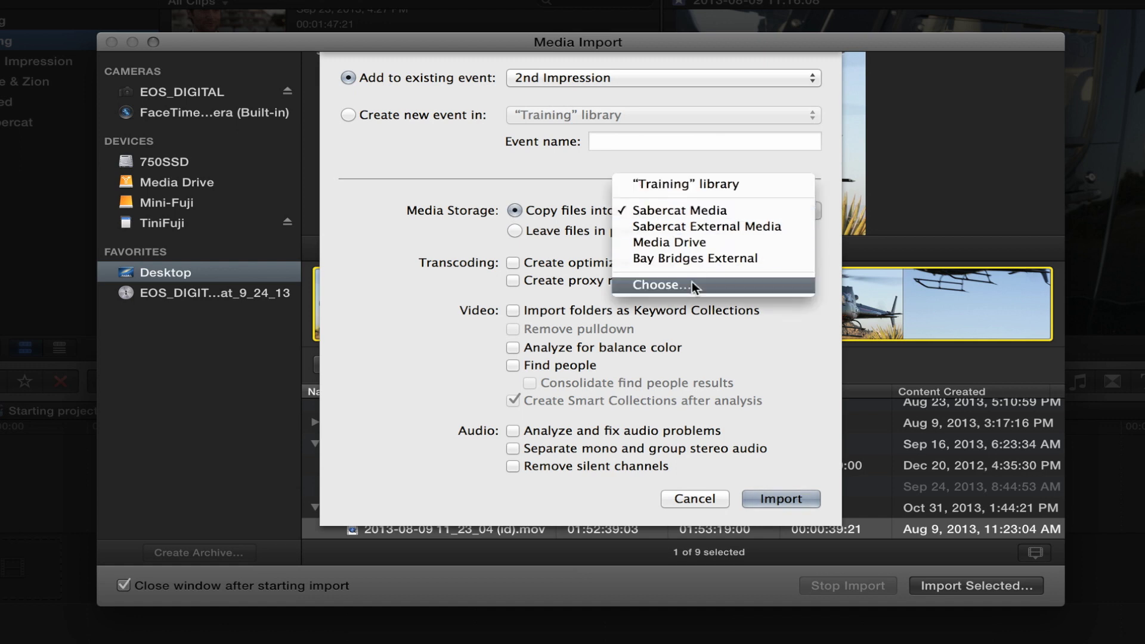
pyautogui.click(387, 215)
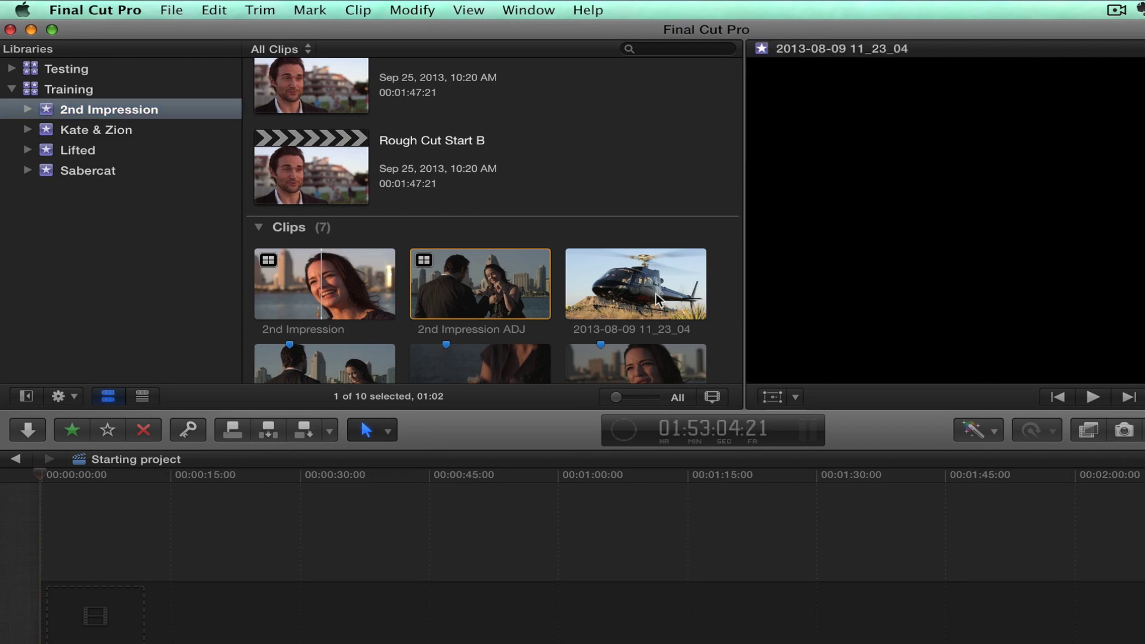
pyautogui.click(655, 292)
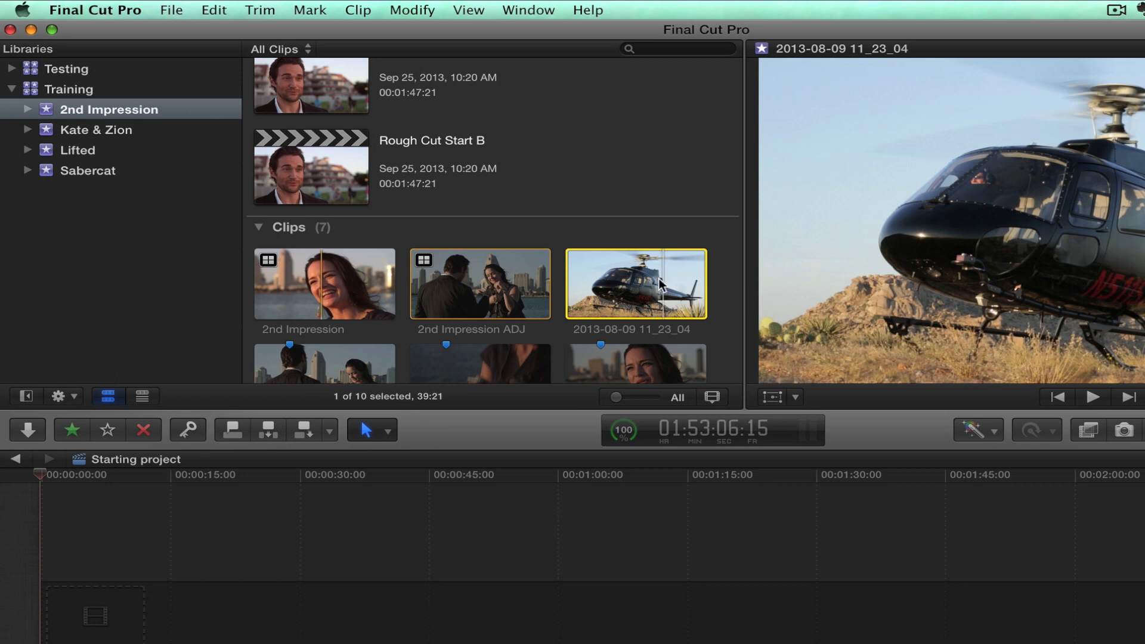
pyautogui.rightClick(646, 279)
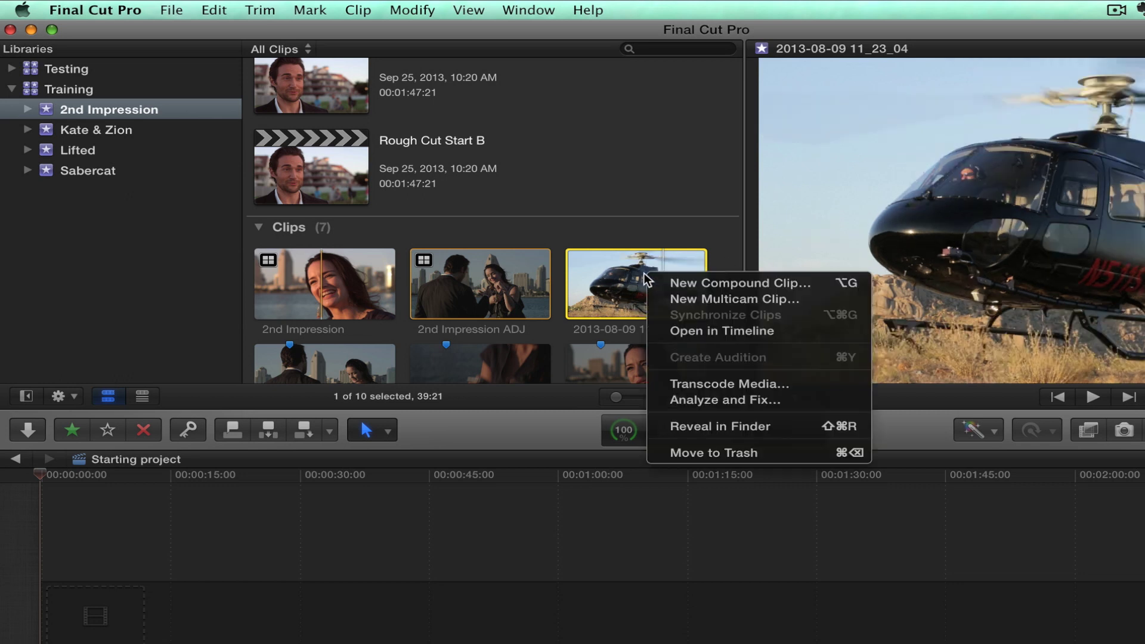
pyautogui.click(702, 424)
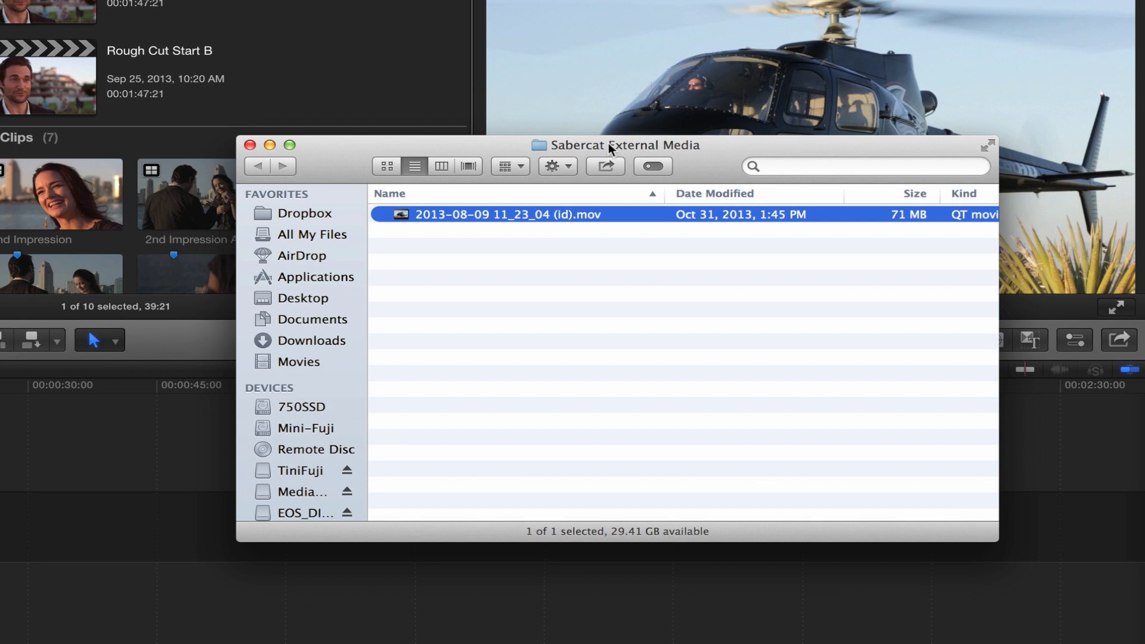
pyautogui.keyDown('super'); pyautogui.click(881, 232); pyautogui.keyUp('super')
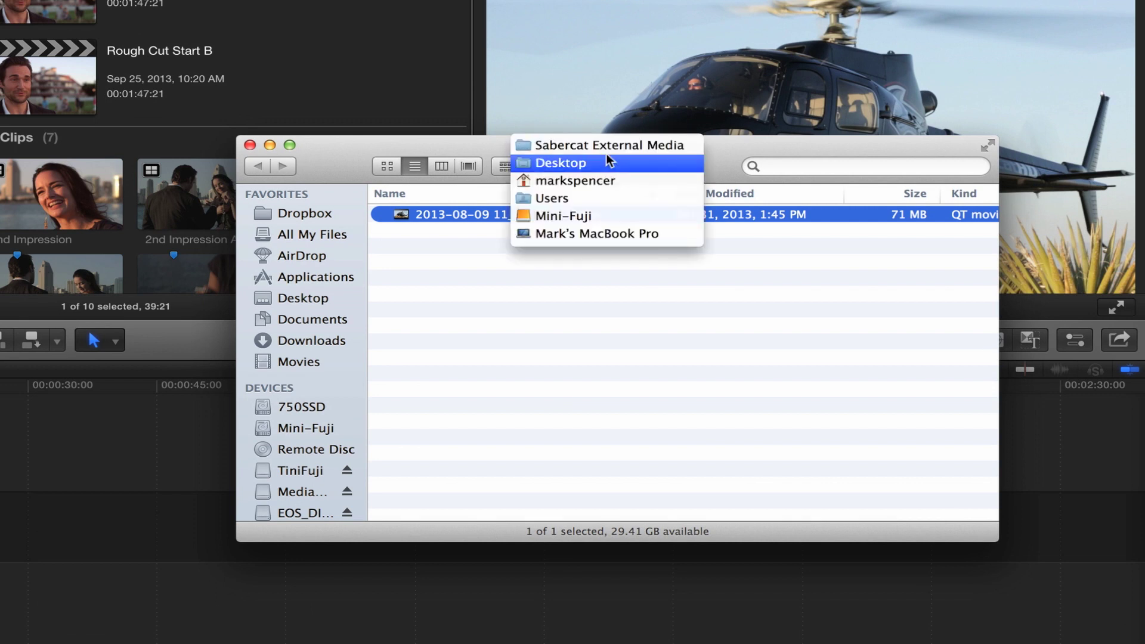
pyautogui.click(256, 71)
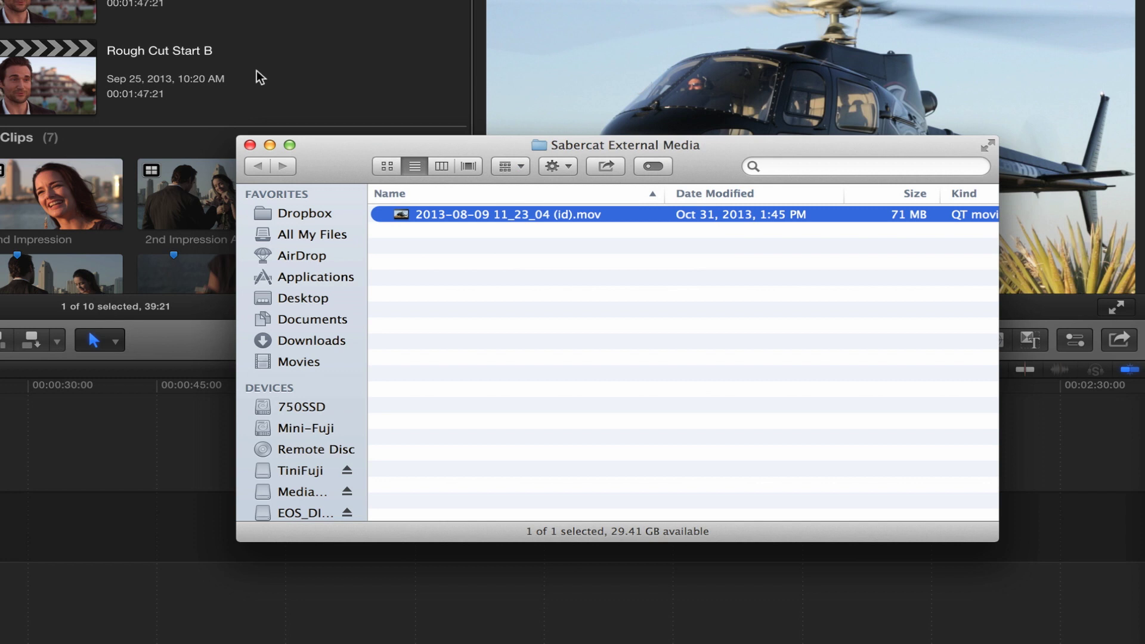